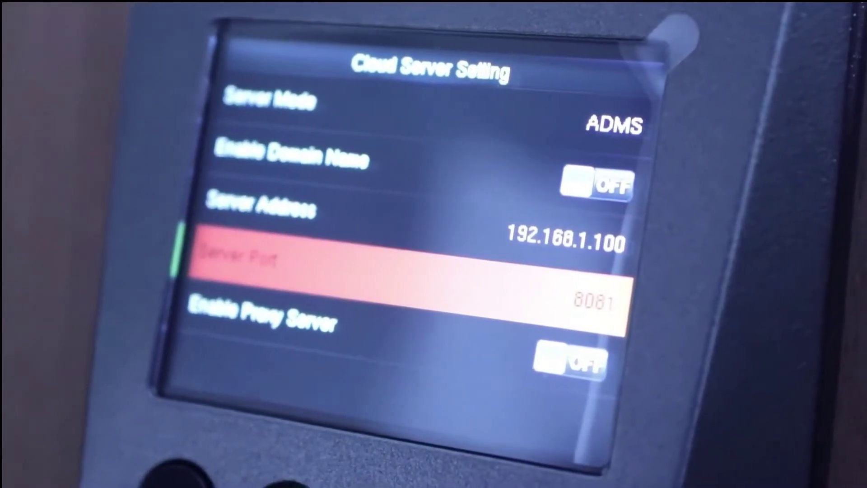
Replace the terminal's server port 8081 with 8089 and back out to the Main Menu
key("Return")
key("BackSpace")
key("BackSpace")
key("BackSpace")
key("BackSpace")
type("8089")
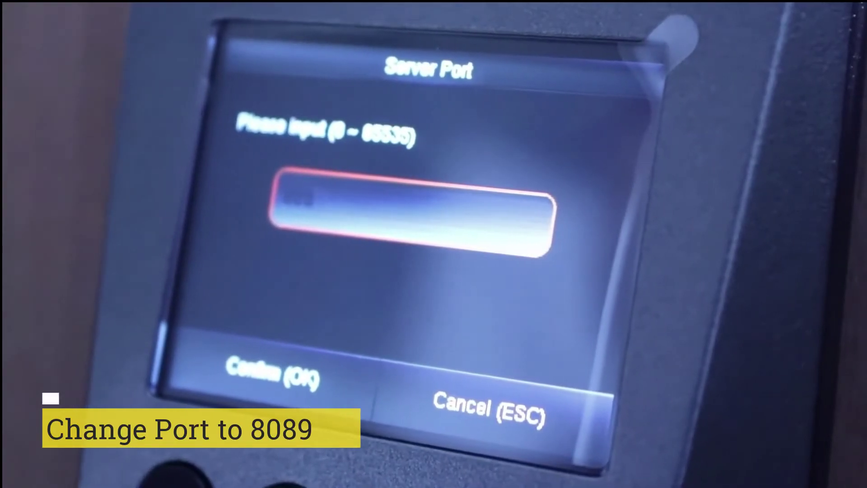
key("Return")
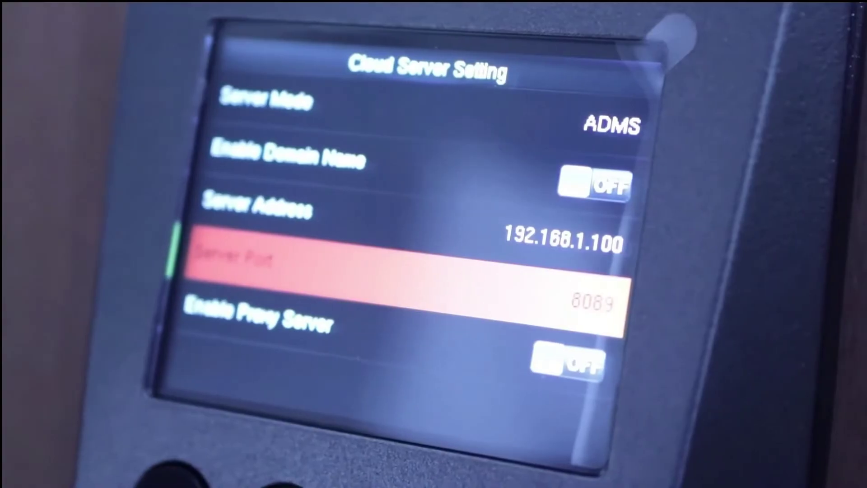
key("Escape")
key("Escape")
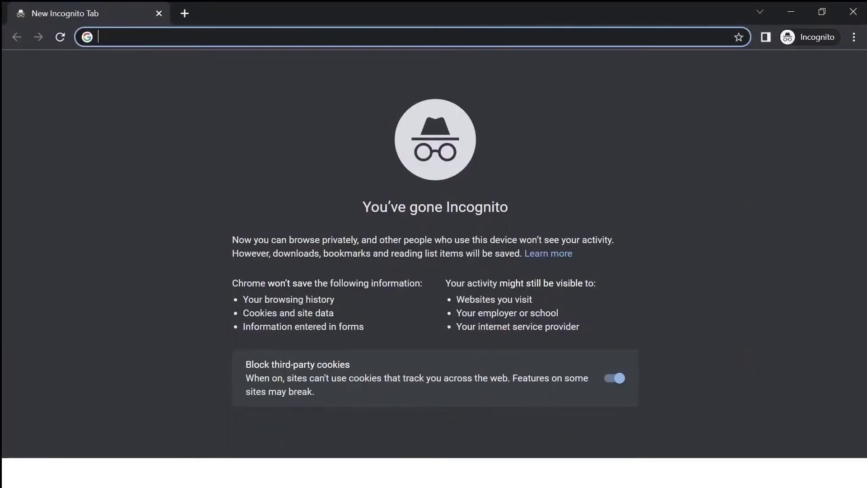
Load zkteco.com and go to its account Register page
type("zkteco")
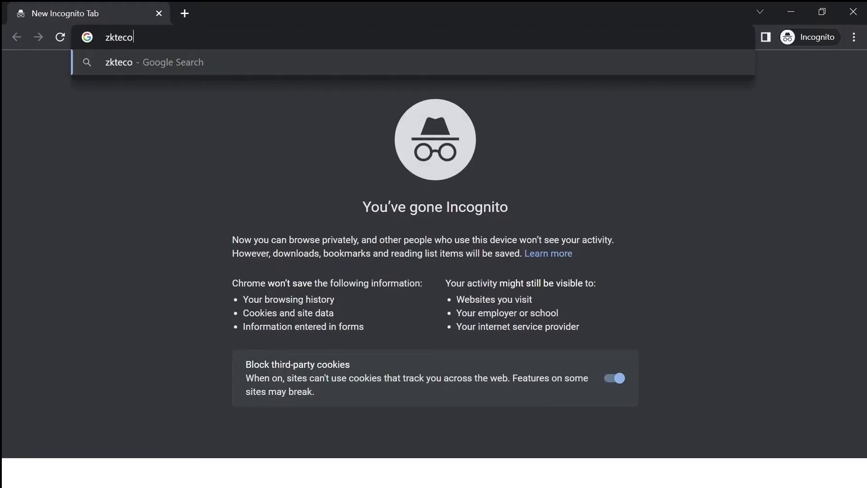
type(".com")
key("Return")
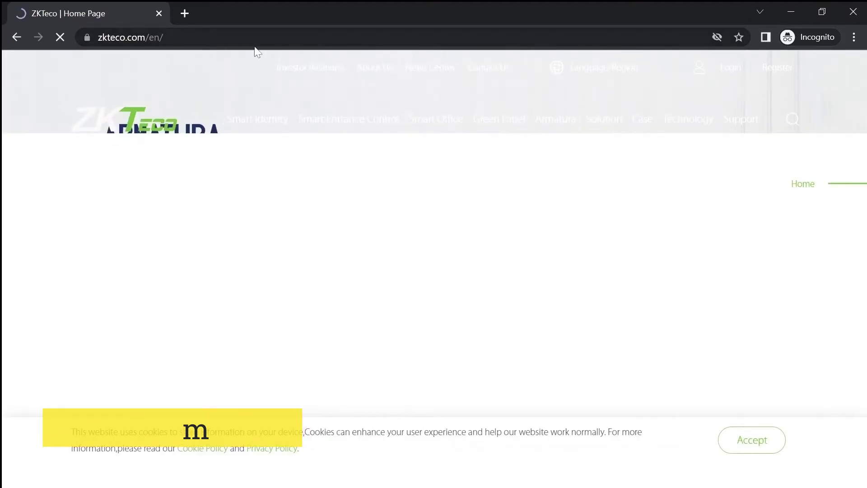
mouse_move(436, 119)
mouse_move(741, 119)
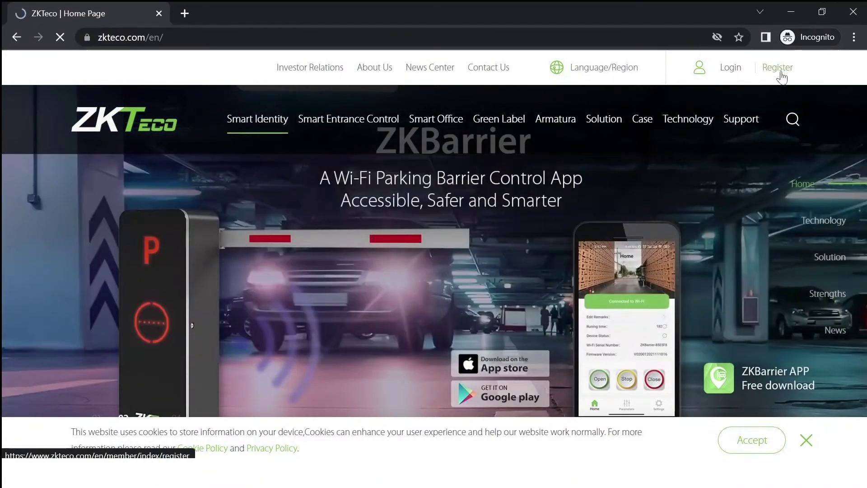
left_click(778, 68)
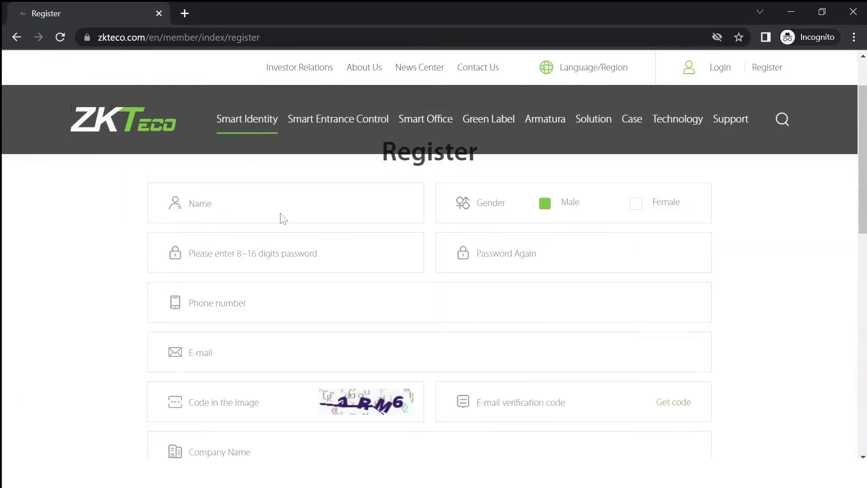
Agree to the registration terms and submit the registration form
left_click(199, 204)
scroll(461, 274, "down", 3)
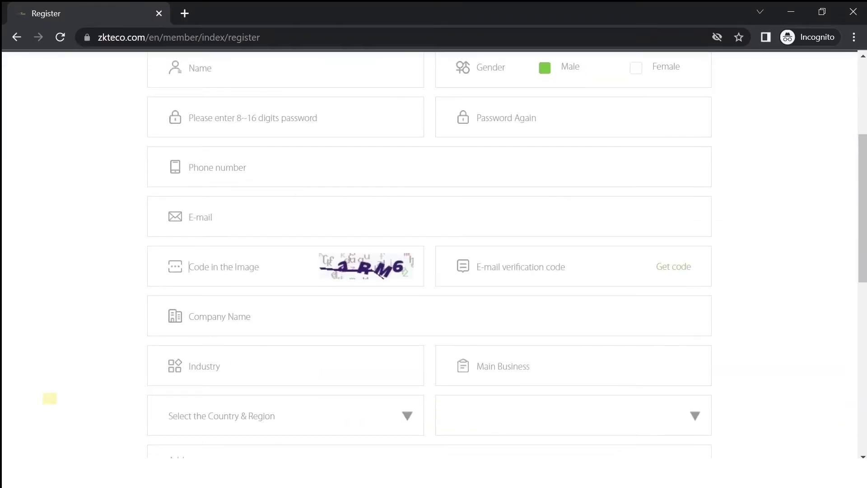
scroll(600, 310, "down", 3)
scroll(155, 325, "down", 2)
left_click(153, 319)
left_click(457, 365)
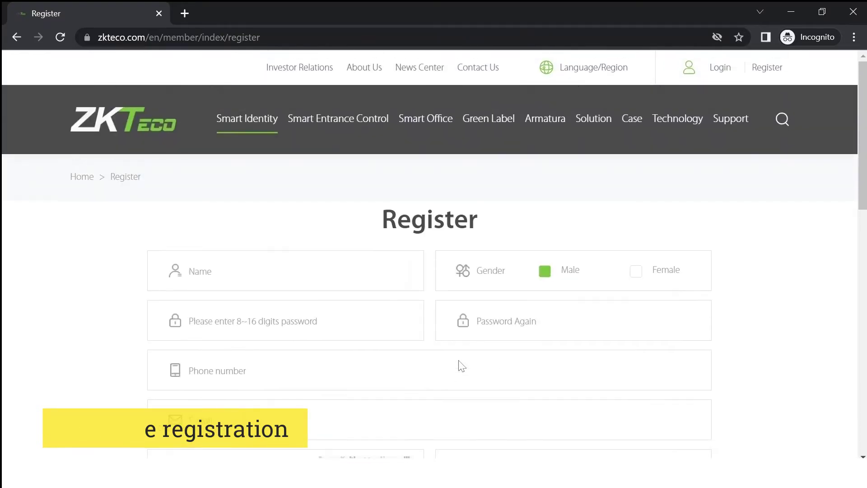
Log in to the ZKTeco member account with the account e-mail and password, accepting the terms
left_click(720, 70)
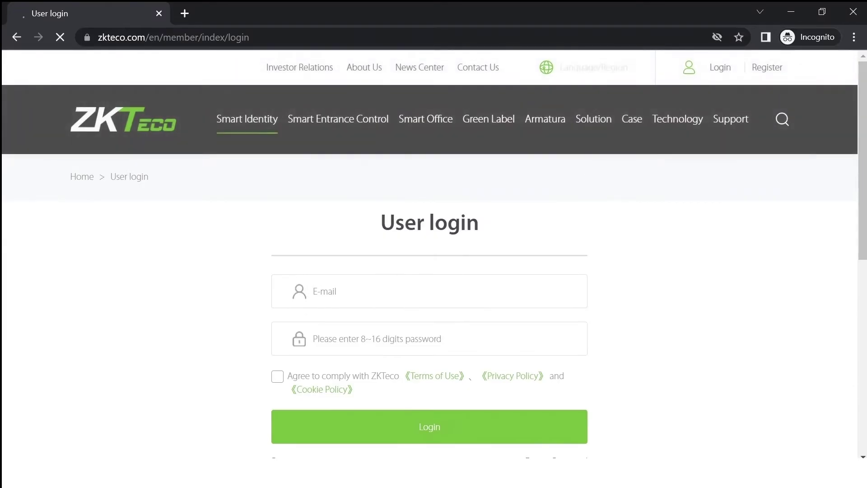
left_click(368, 323)
left_click(277, 376)
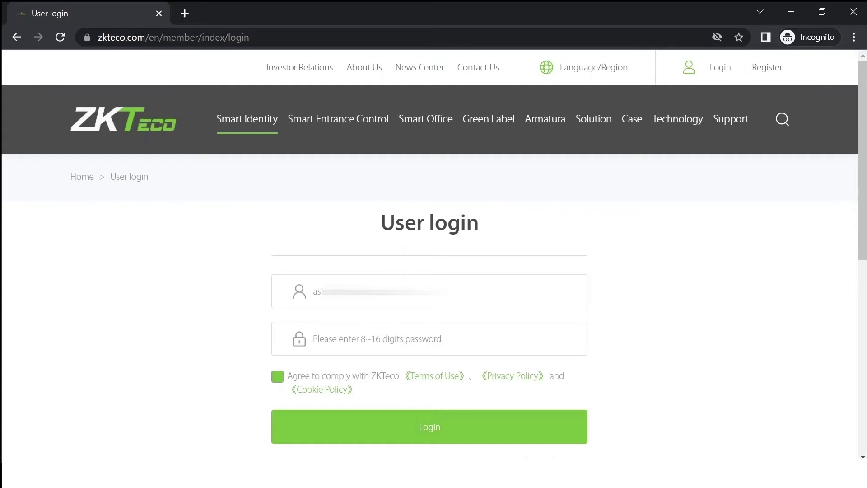
key("ctrl+v")
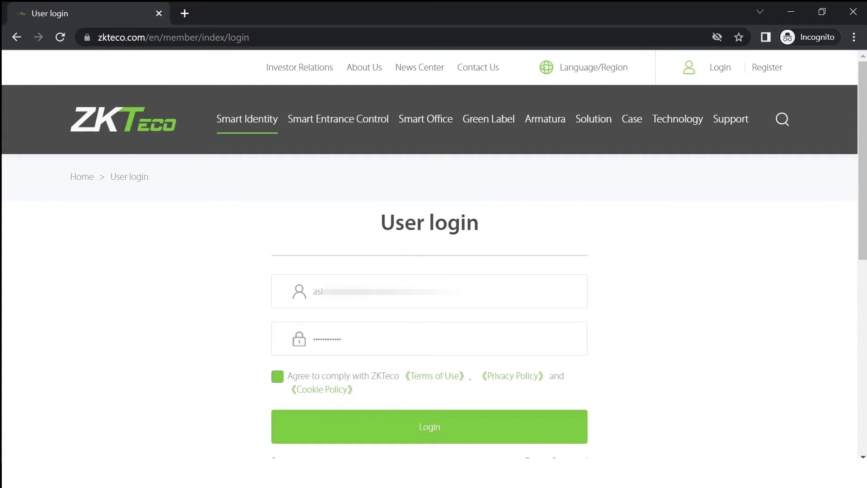
scroll(393, 360, "down", 1)
left_click(384, 361)
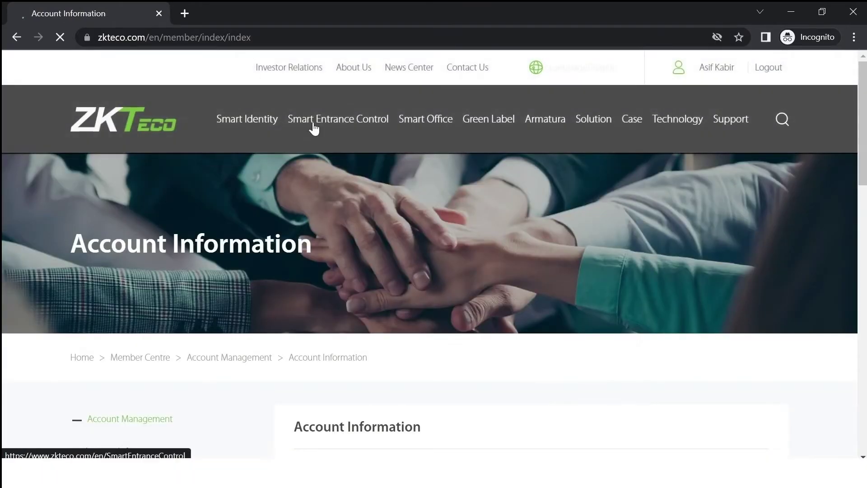
mouse_move(313, 124)
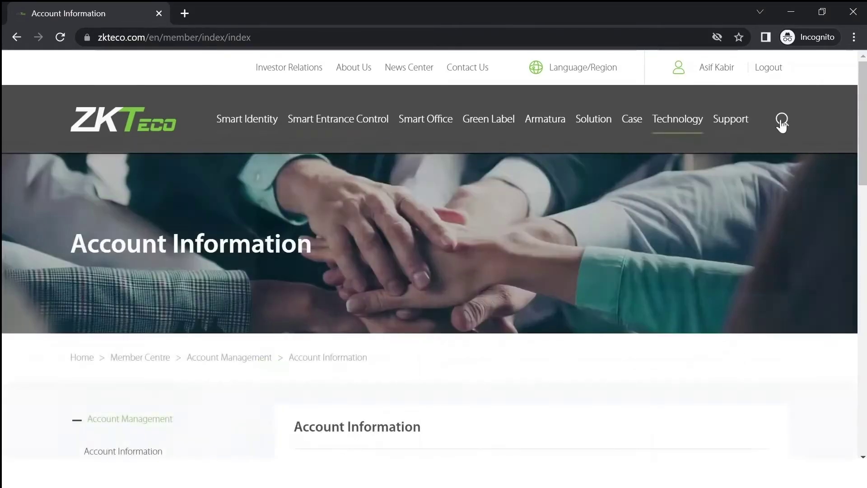
Search the site for 'biotime 8.0' and view the Download Center results listing the ZKbiotime 8.0.7 setup
left_click(783, 119)
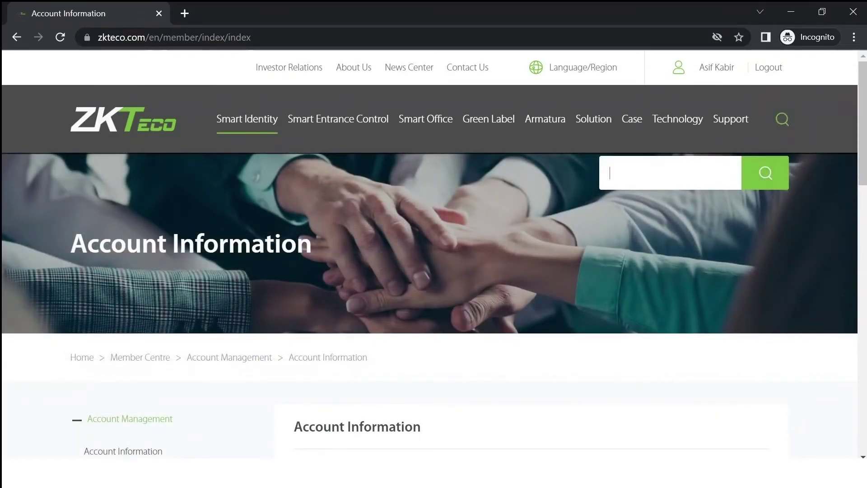
type("biotime 8.0")
key("Return")
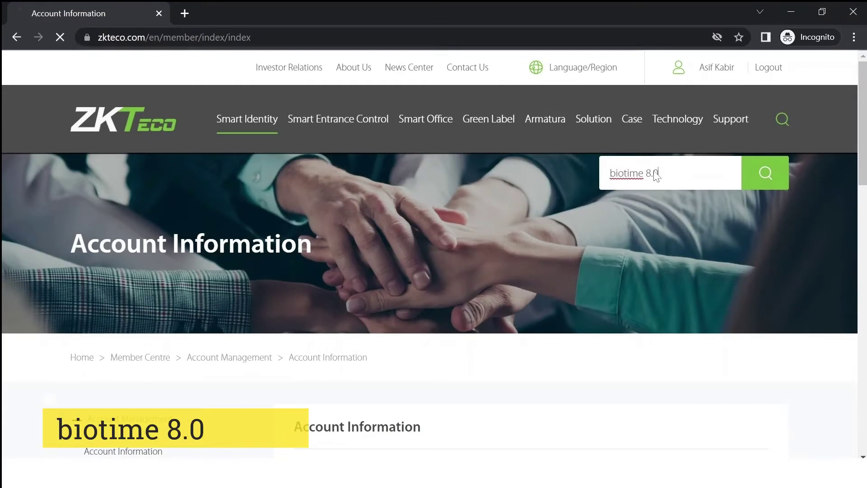
scroll(673, 207, "down", 3)
scroll(673, 206, "up", 2)
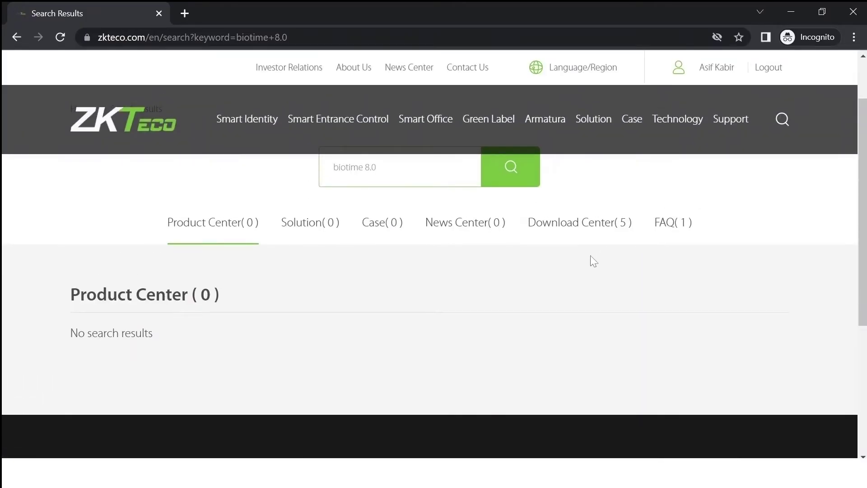
left_click(609, 223)
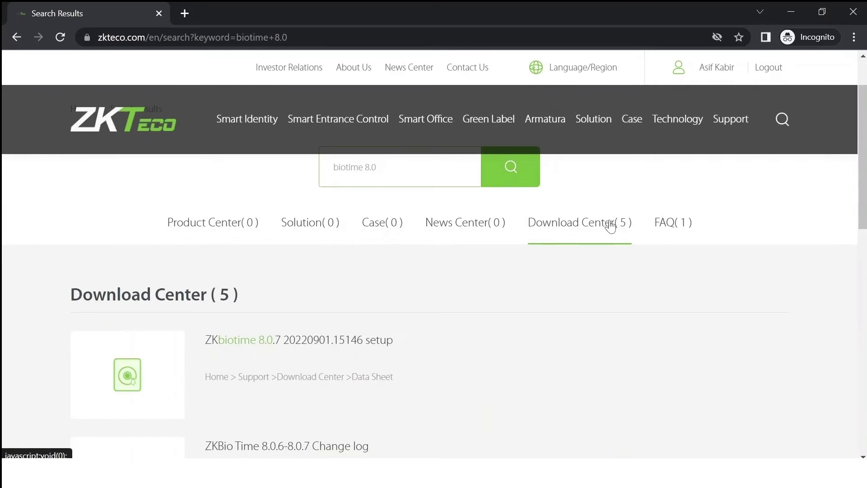
scroll(609, 226, "down", 1)
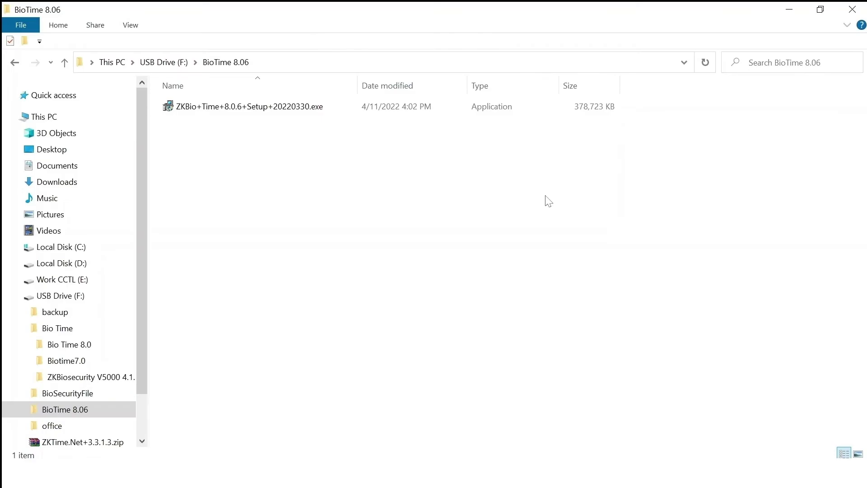
Launch the ZKBio Time 8.0.6 setup, accept the license, and keep install path C:\ZKBioTime
key("Down")
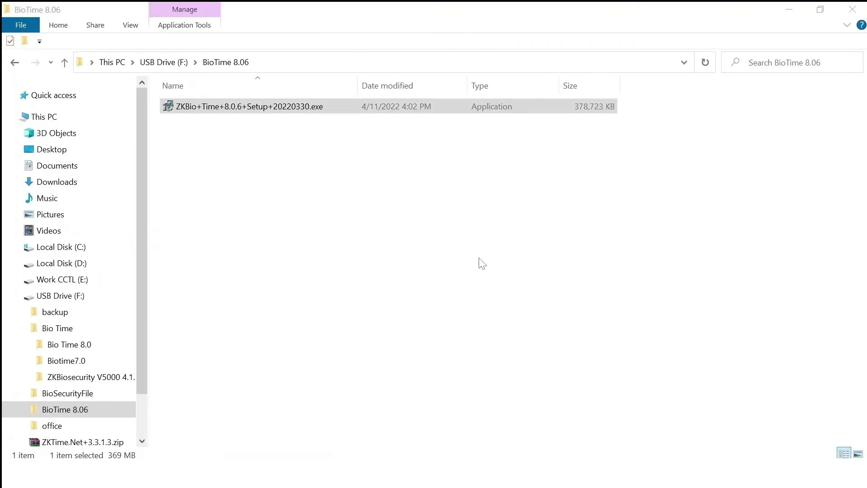
key("Return")
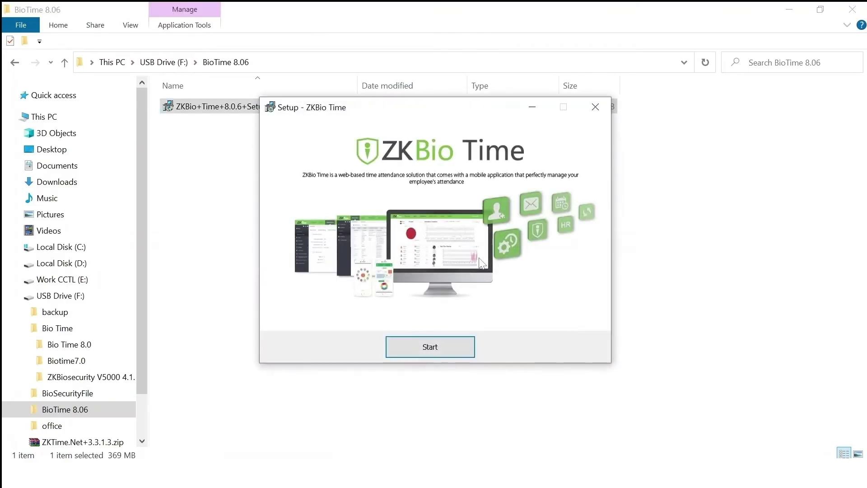
left_click(456, 344)
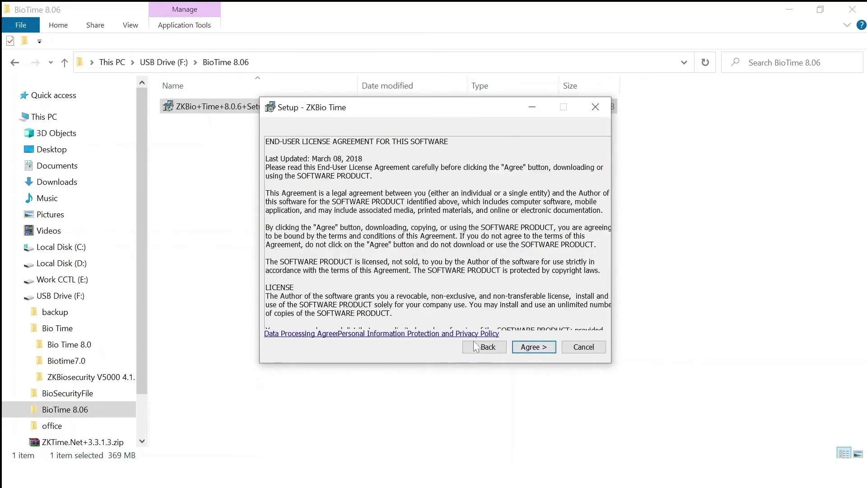
left_click(537, 347)
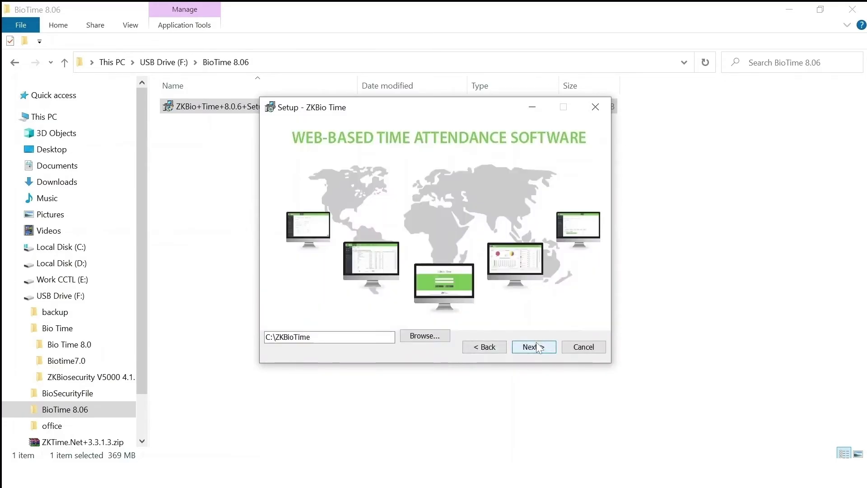
left_click(538, 347)
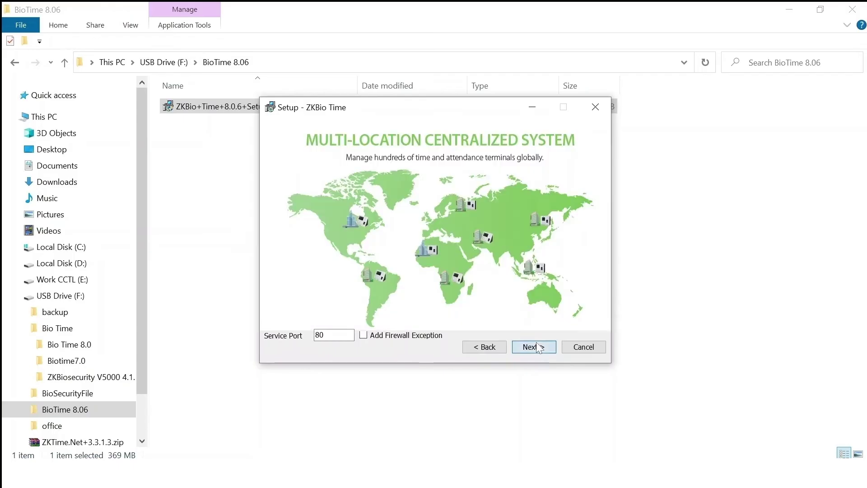
Set the service port to 8089 and keep the default PostgreSQL database and backup path
left_click(339, 334)
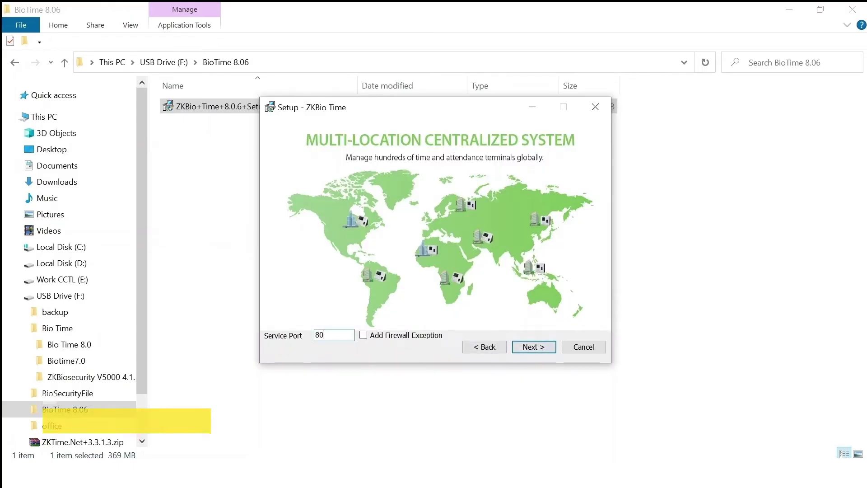
type("89")
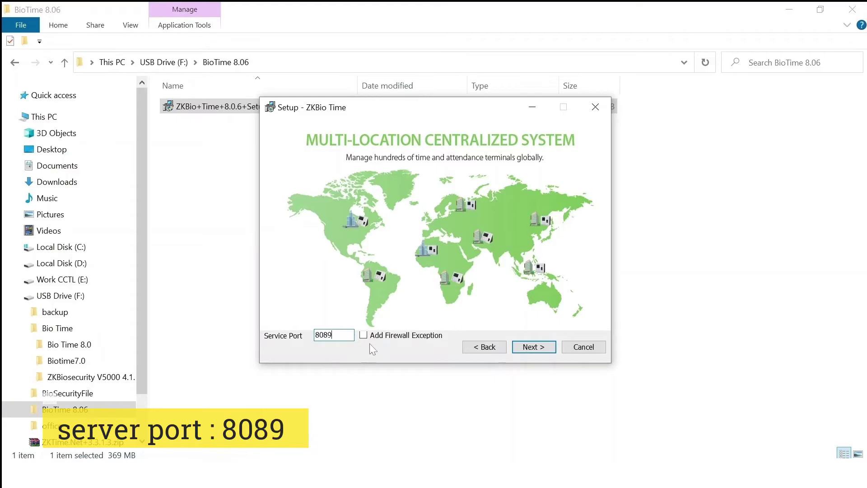
left_click(533, 350)
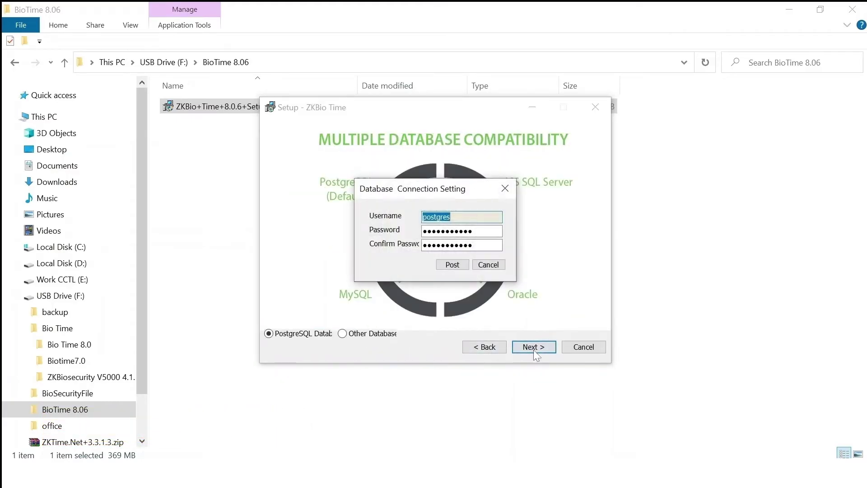
left_click(459, 266)
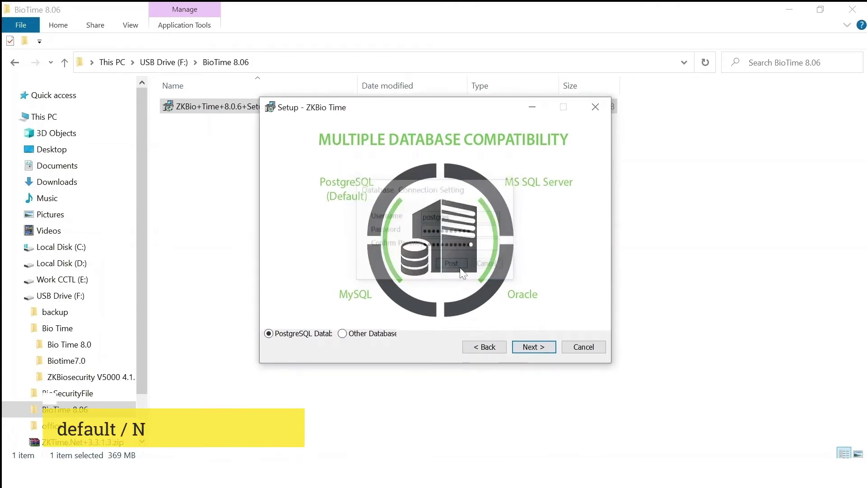
left_click(525, 347)
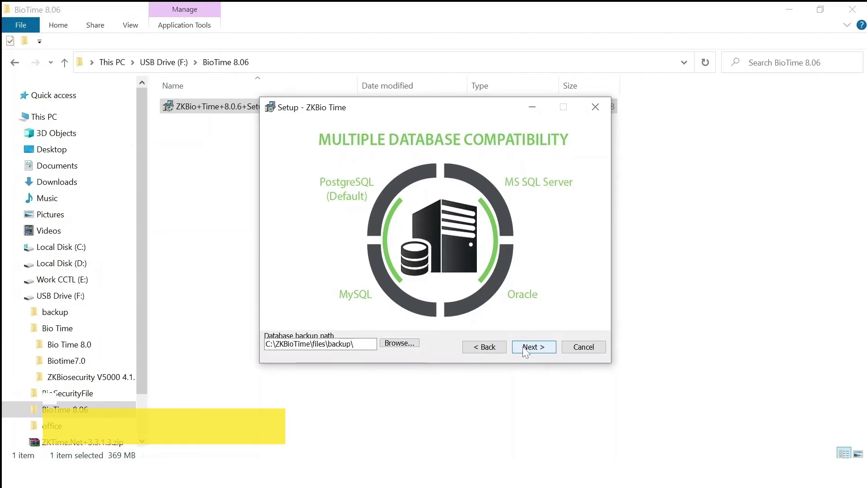
left_click(525, 347)
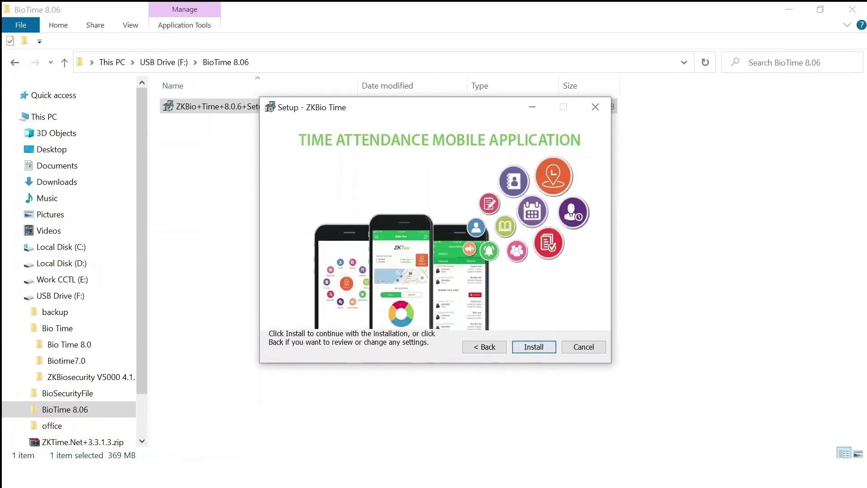
Install ZKBio Time and finish setup, choosing to restart the computer later
left_click(533, 348)
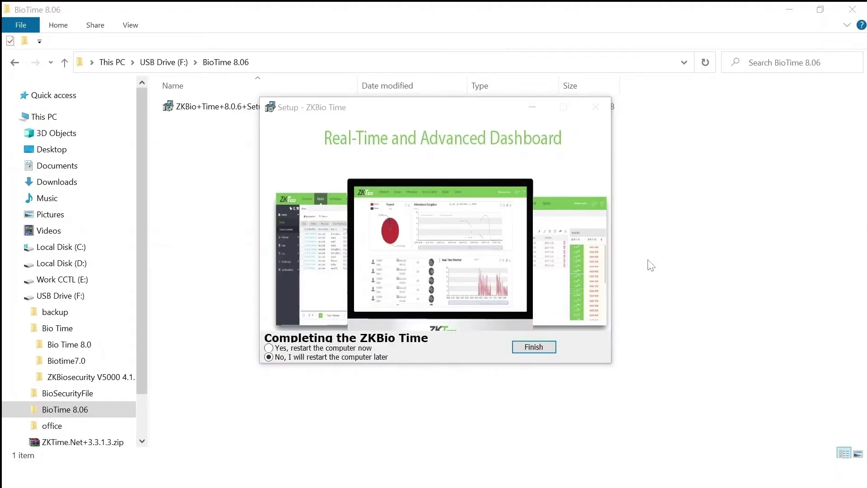
left_click(269, 347)
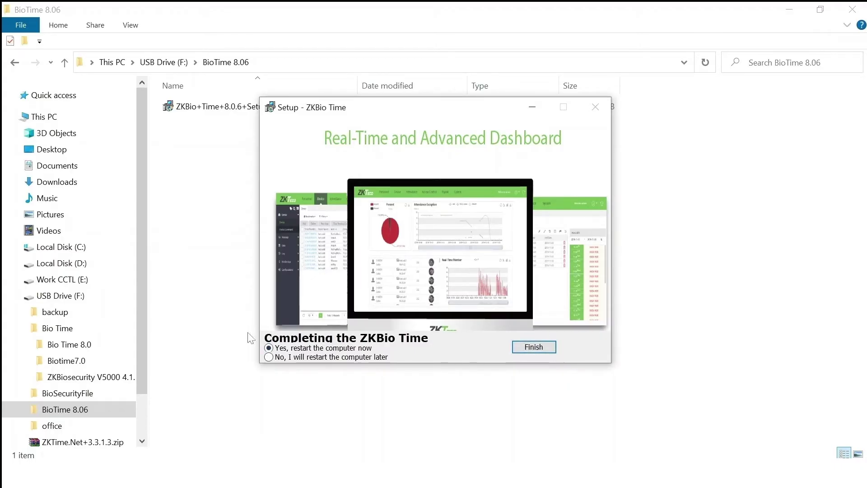
left_click(269, 357)
left_click(525, 349)
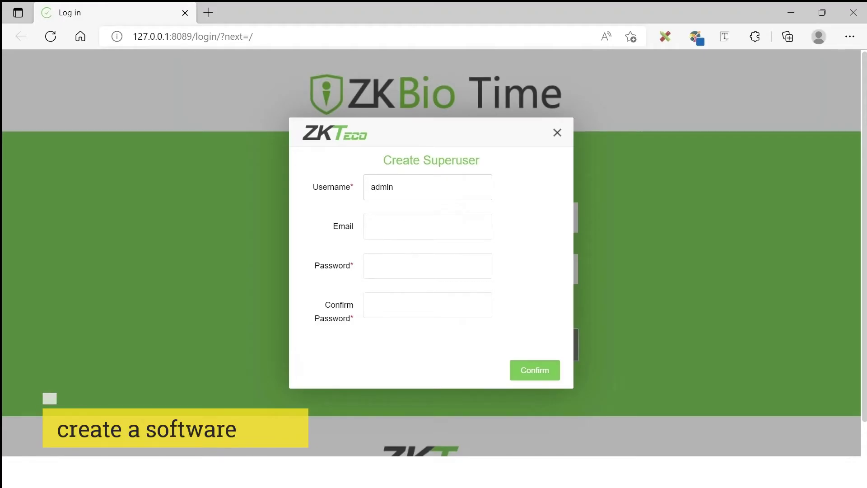
Enter and confirm the password for superuser 'admin' and submit the account
left_click(427, 265)
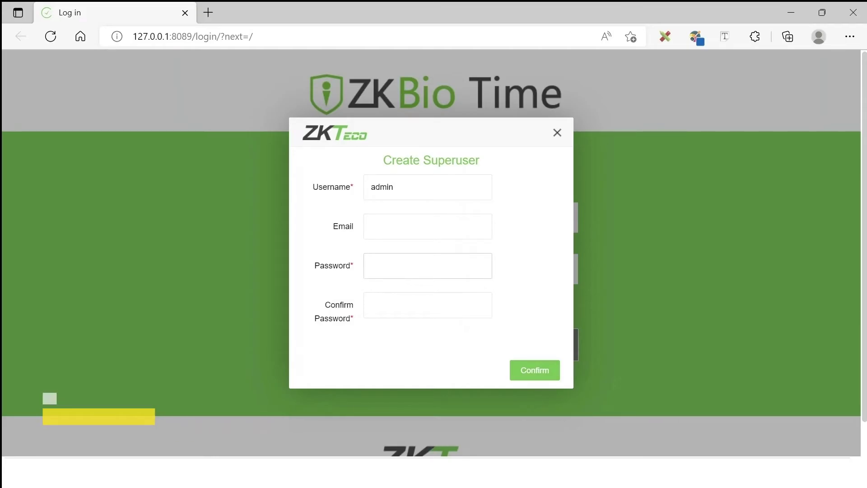
type("a")
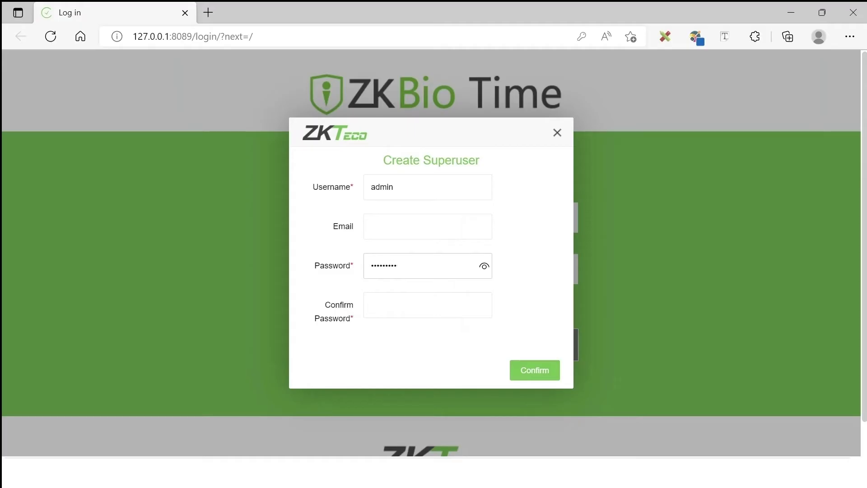
key("BackSpace")
key("BackSpace")
key("BackSpace")
key("BackSpace")
key("BackSpace")
type("a")
left_click(484, 266)
left_click(447, 304)
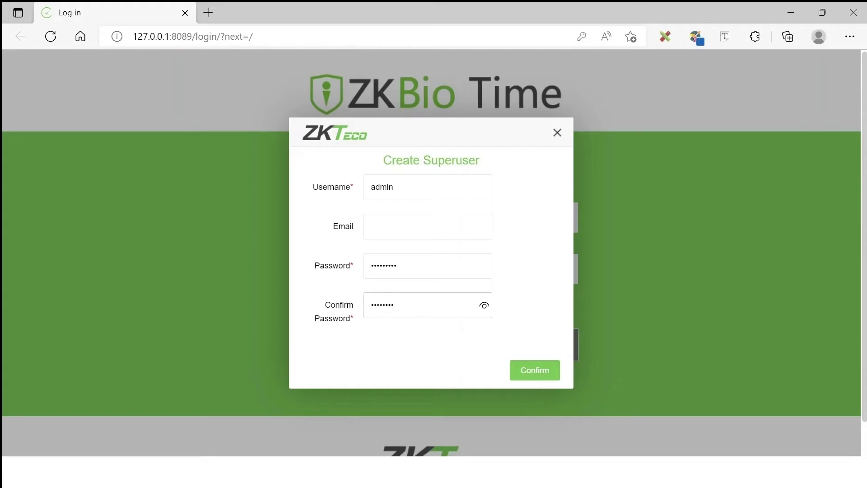
left_click(484, 306)
left_click(527, 371)
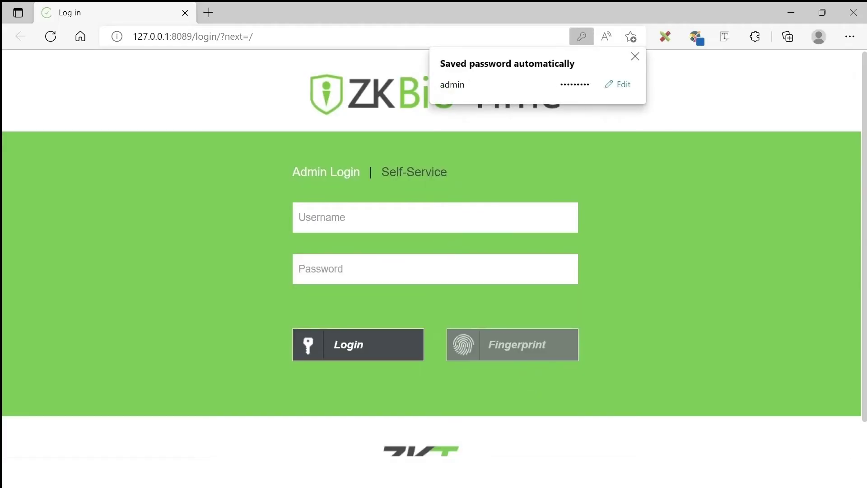
left_click(434, 218)
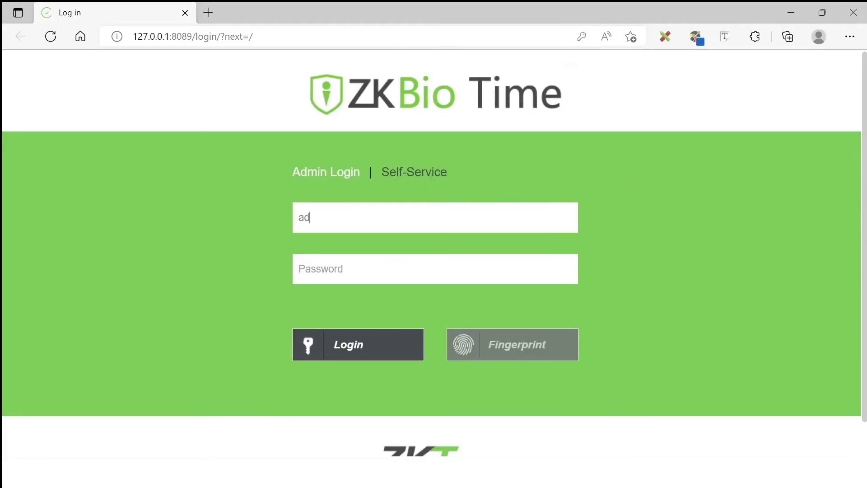
Log in as admin and select the auto-added terminal at 192.168.1.201 on the Device page
key("Tab")
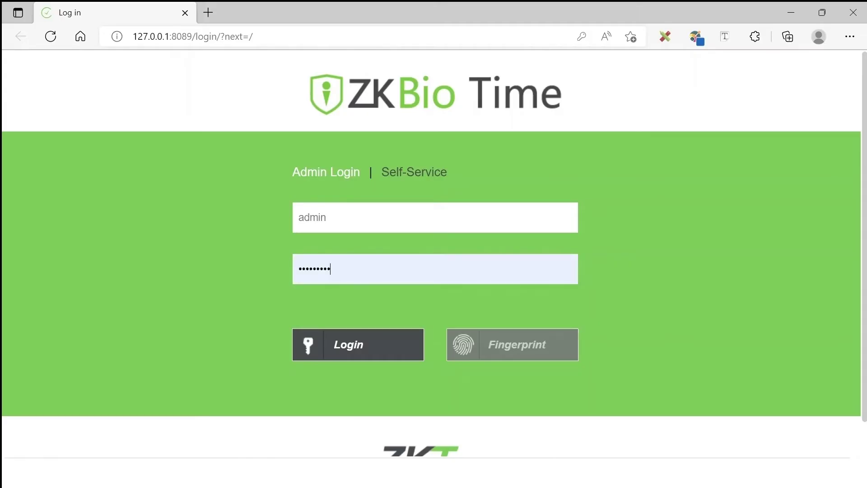
left_click(392, 340)
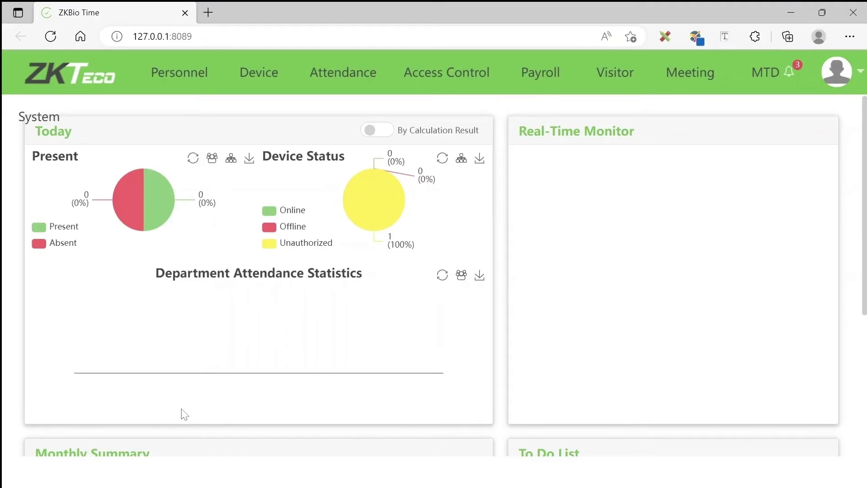
left_click(246, 73)
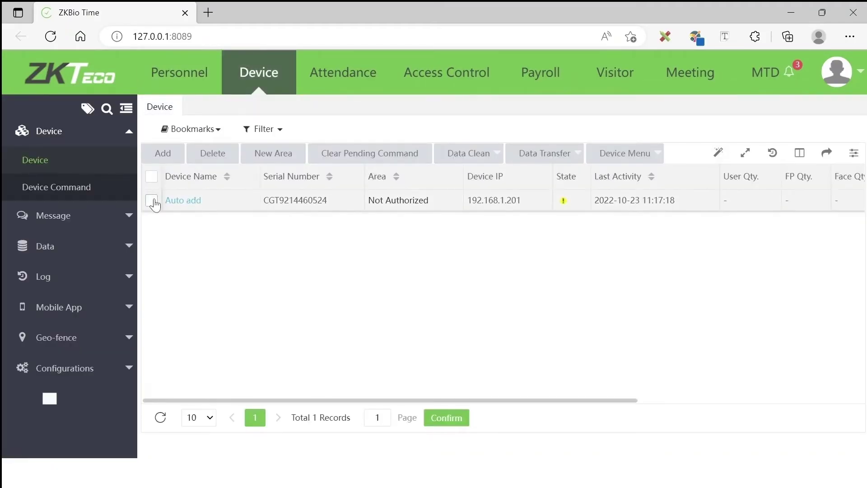
left_click(152, 201)
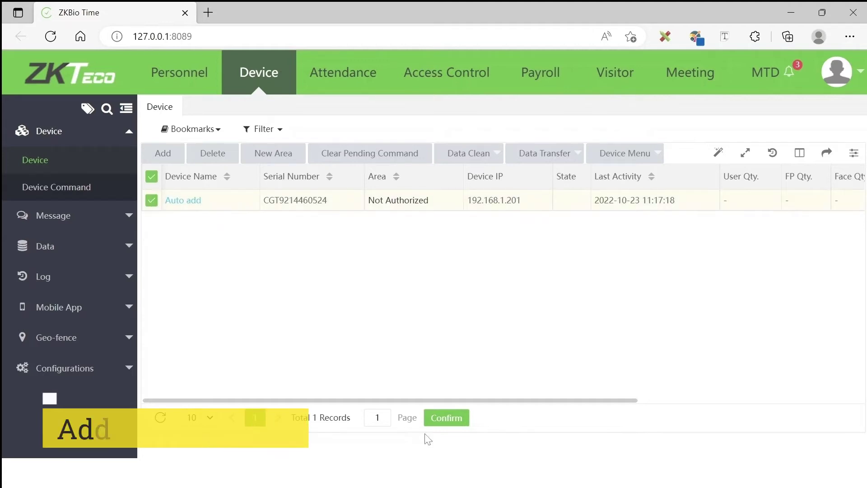
left_click_drag(528, 400, 756, 401)
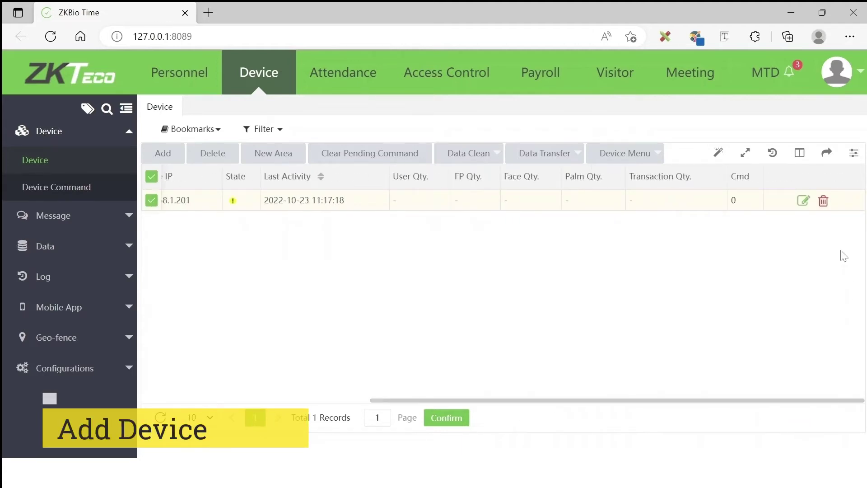
Rename the auto-added attendance device to 'Head Office'
left_click(803, 201)
key("ctrl+a")
key("BackSpace")
type("Head")
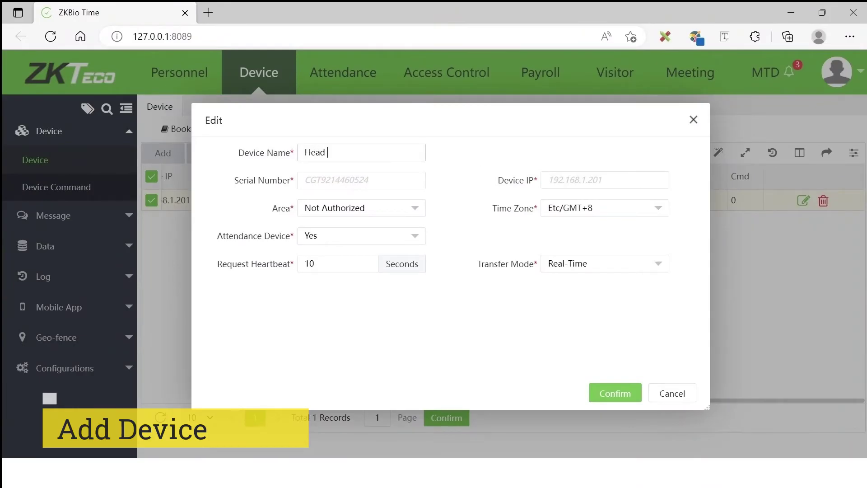
type(" Office")
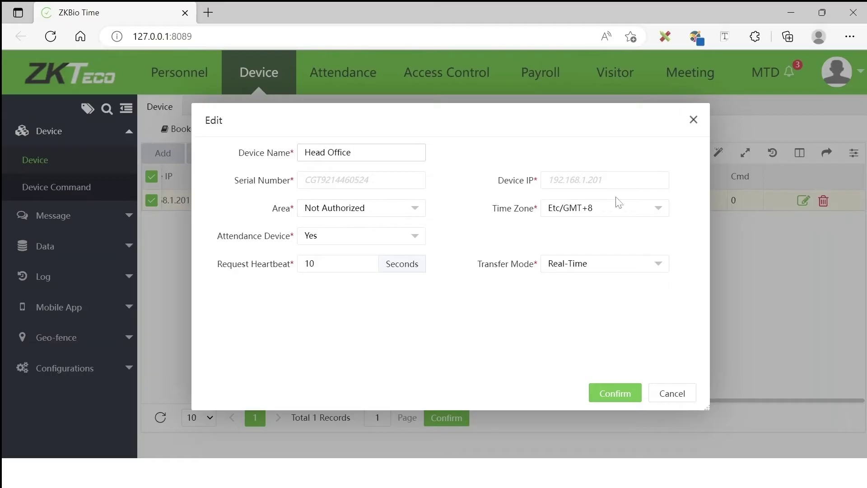
left_click(615, 393)
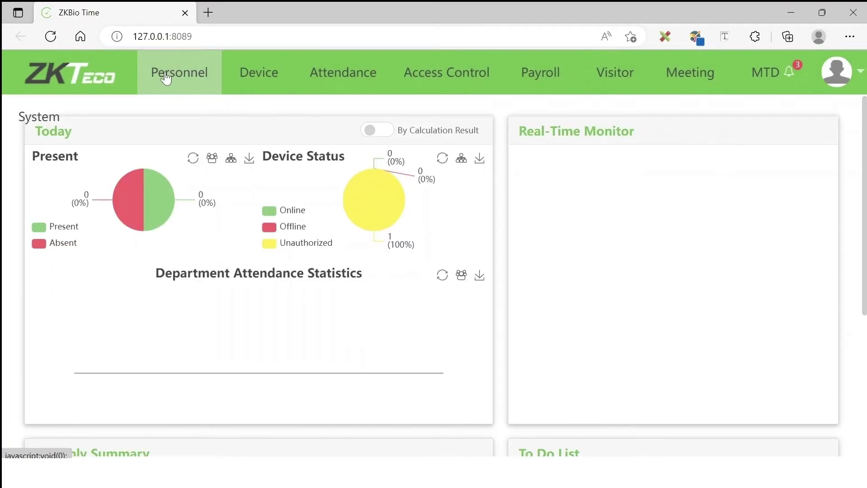
left_click(167, 78)
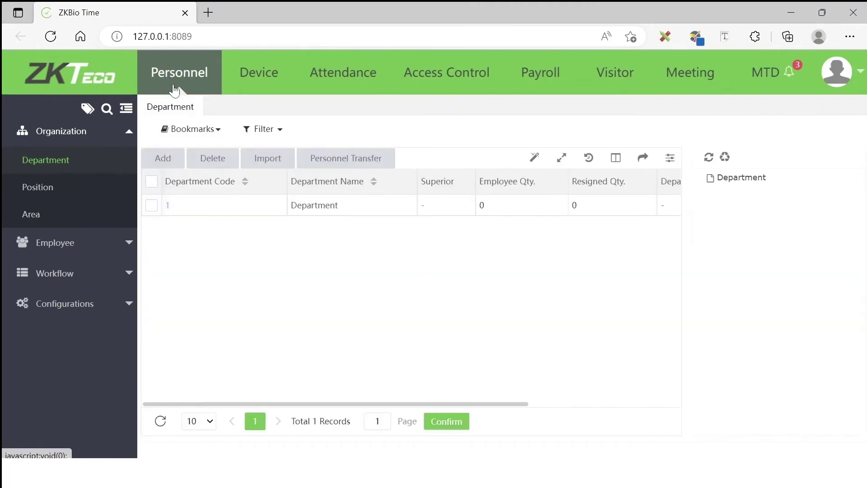
Create the 'Gulshan - 1' and 'Mirpur - 12' entries in the Area list
left_click(36, 215)
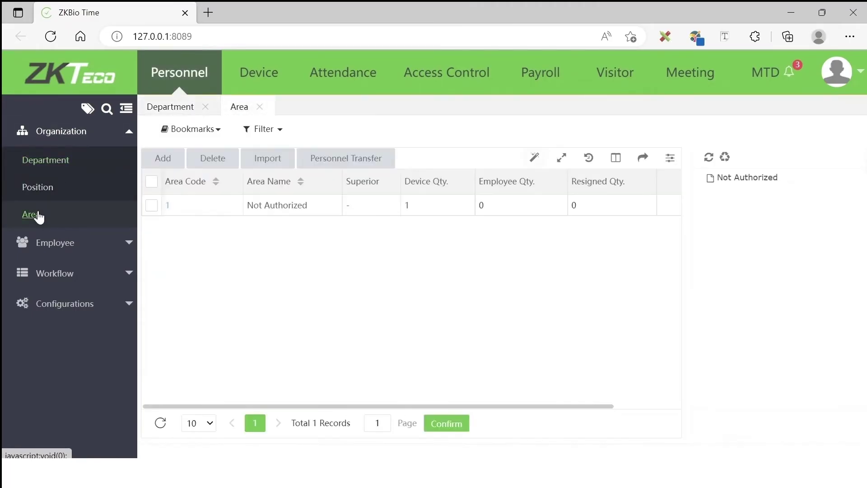
left_click(165, 159)
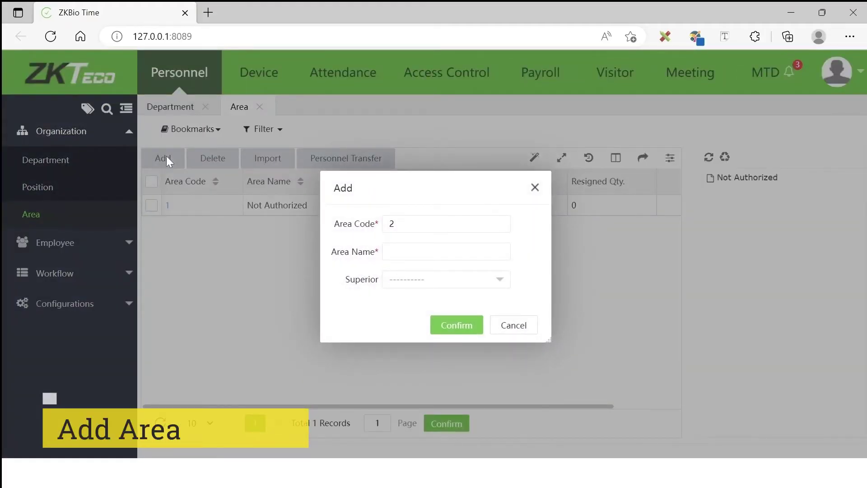
left_click(401, 256)
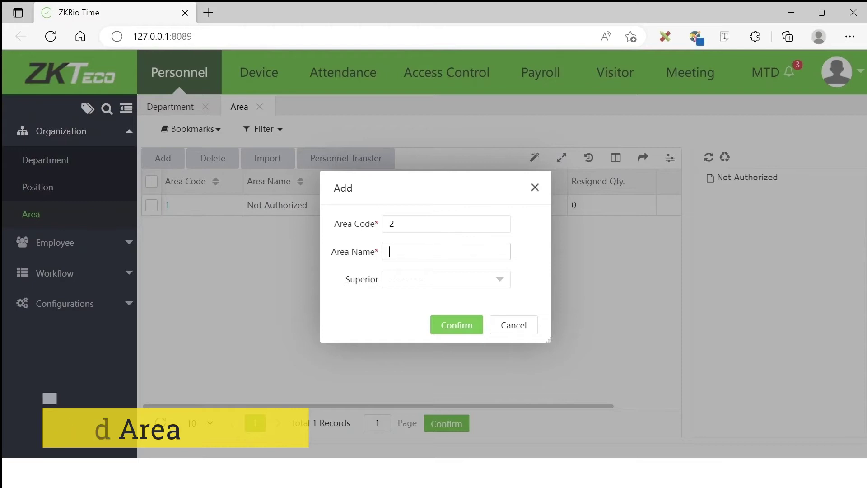
type("Gulshan - 1")
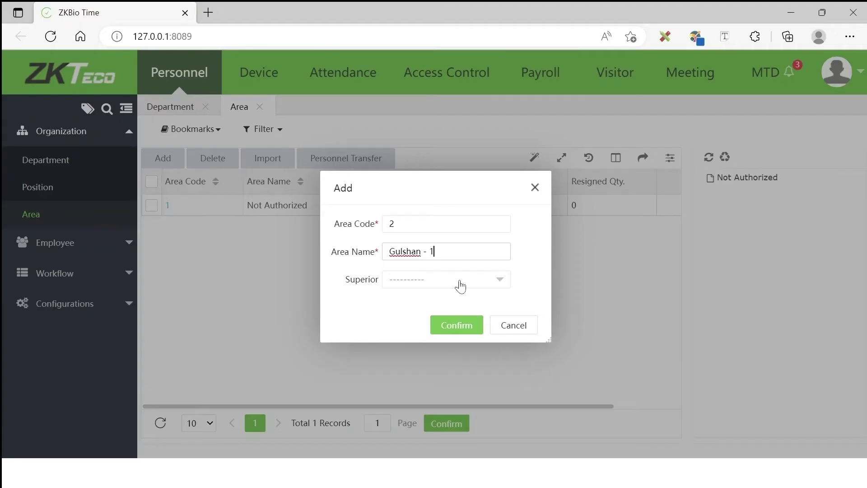
left_click(456, 326)
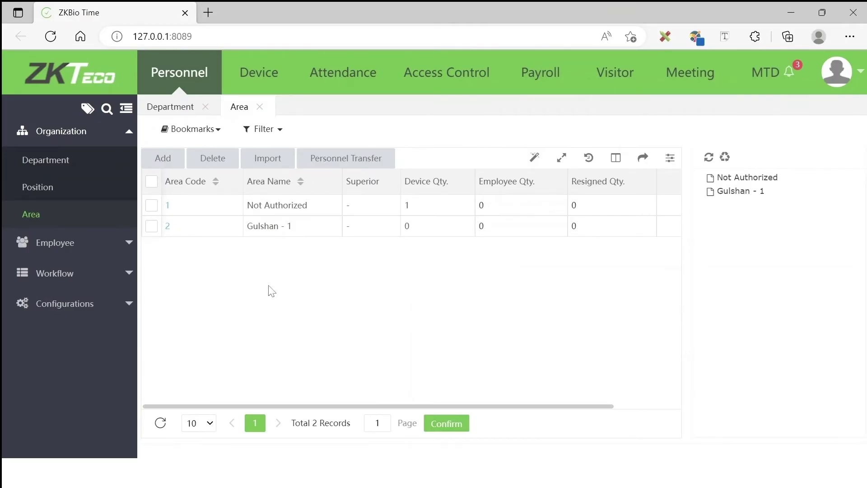
left_click(167, 159)
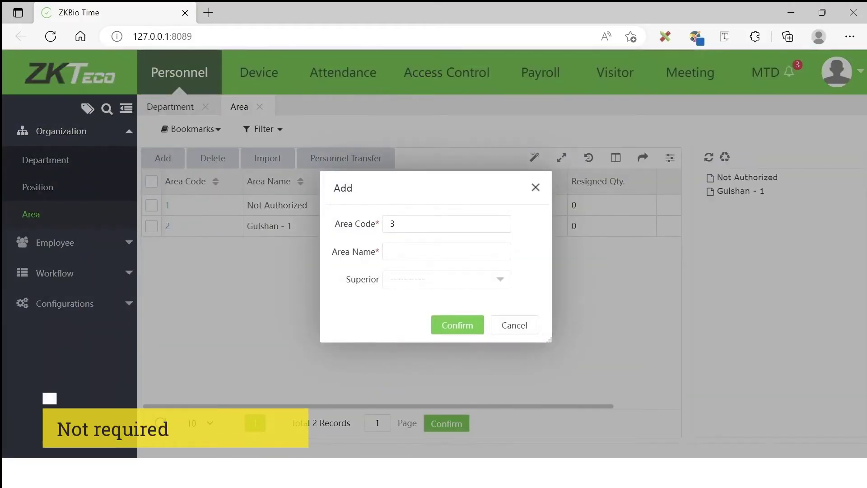
type("Mirpur")
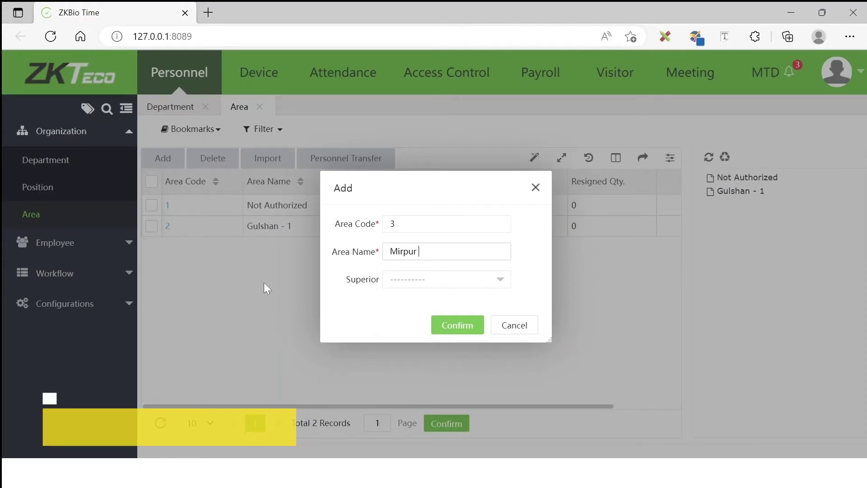
type(" - 12")
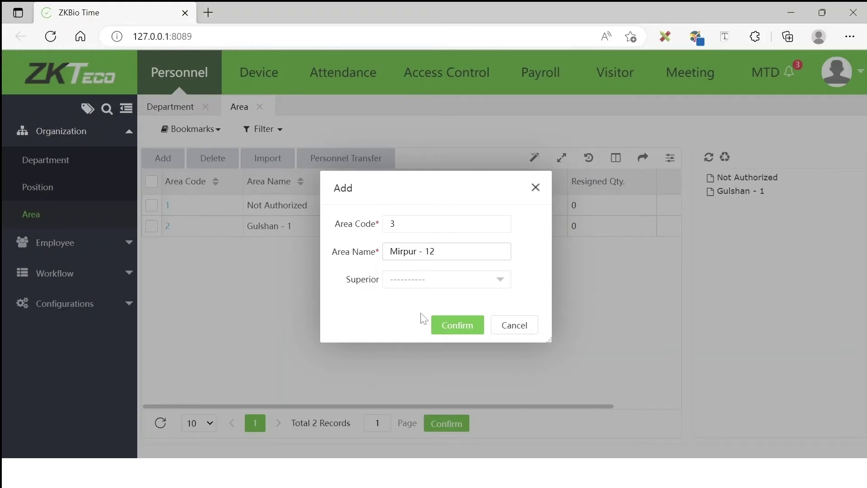
left_click(467, 332)
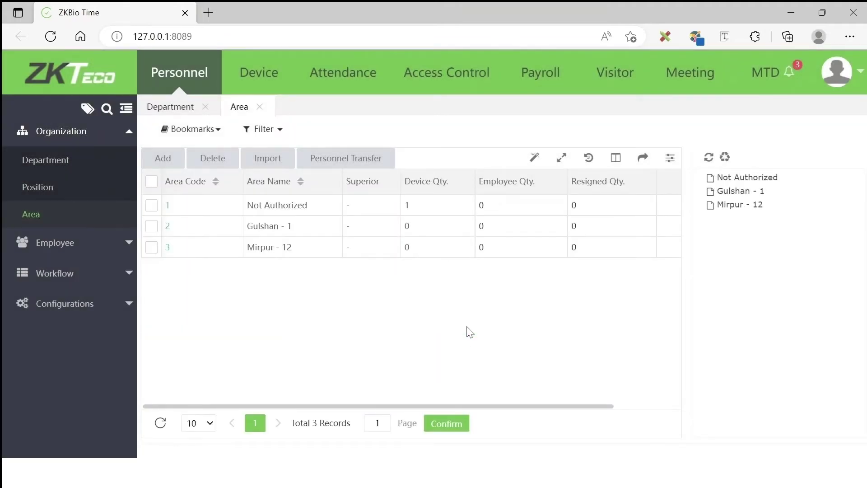
left_click(39, 165)
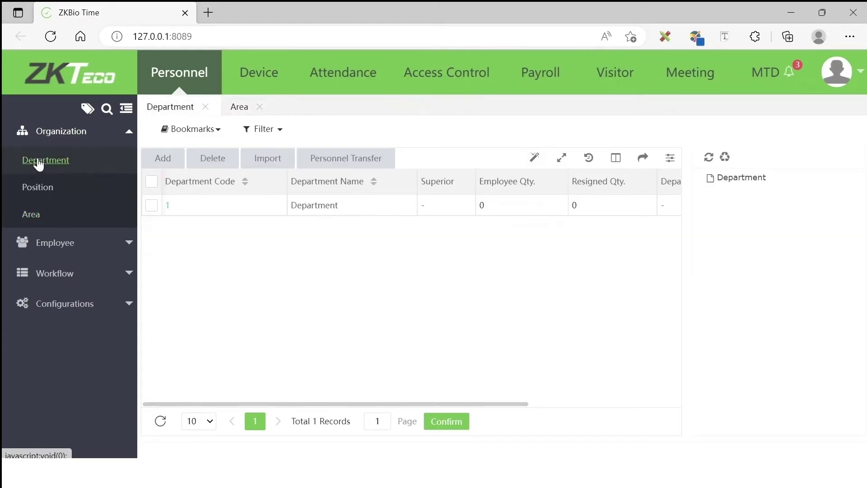
Create the 'IT' and 'Executive' departments
left_click(164, 159)
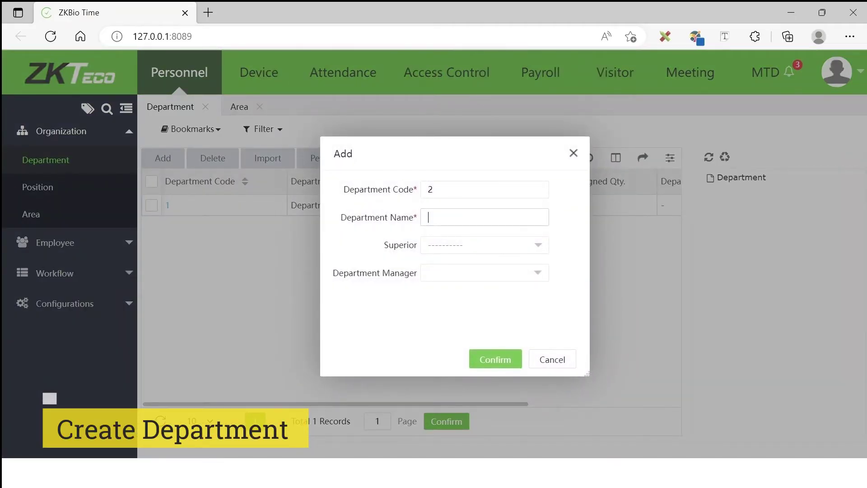
type("IT")
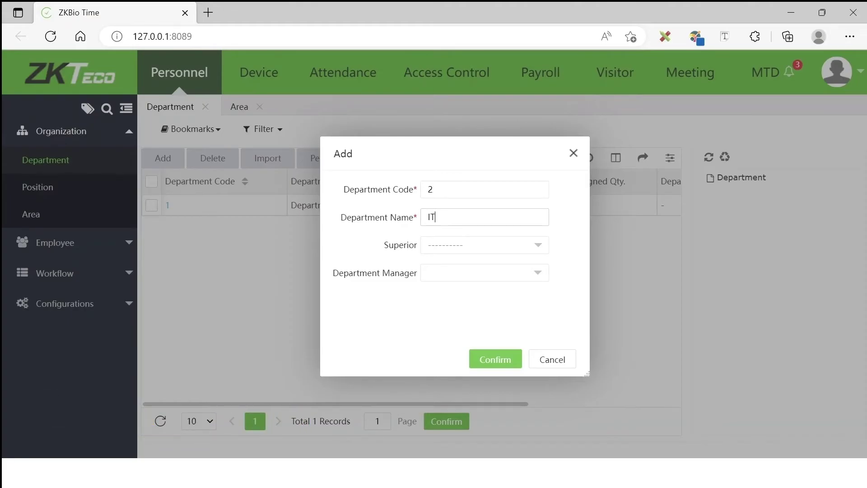
left_click(486, 363)
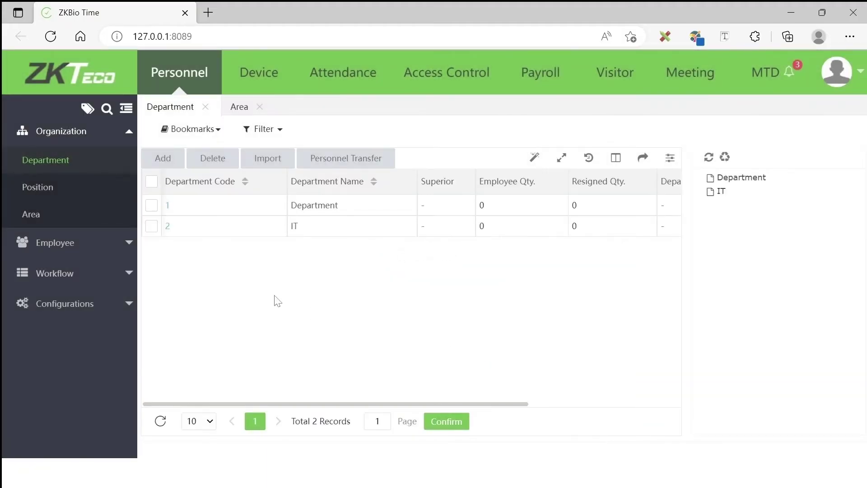
left_click(170, 165)
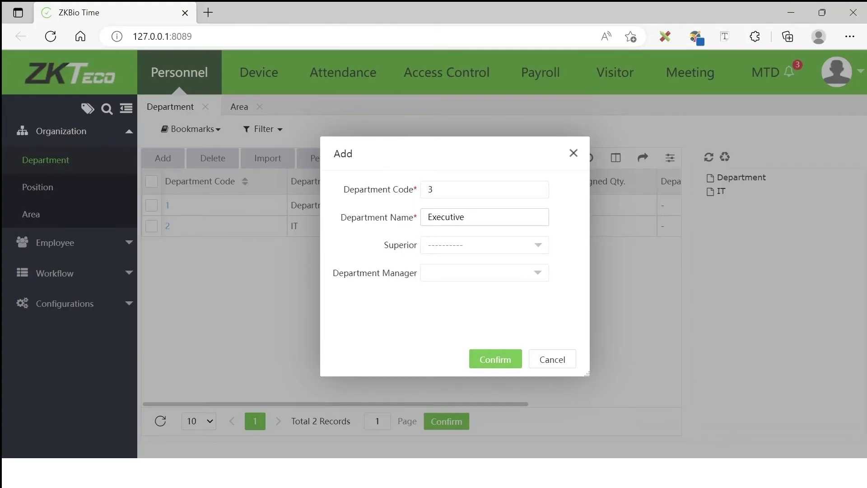
left_click(488, 359)
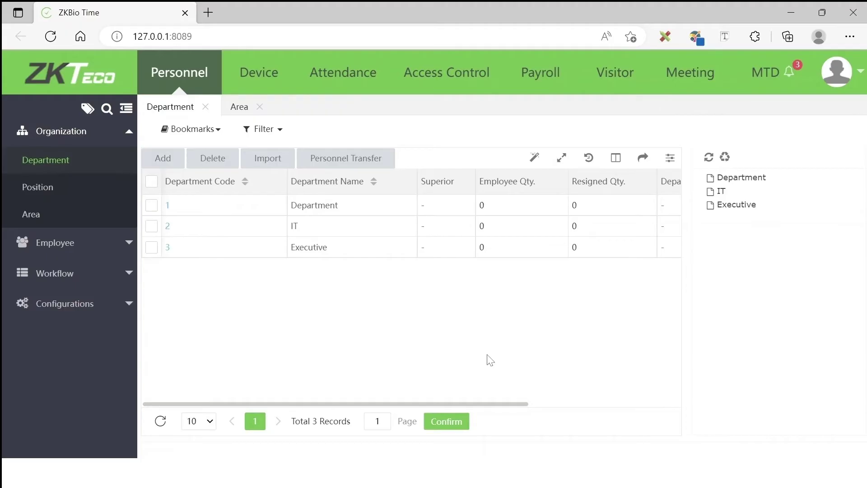
left_click(47, 187)
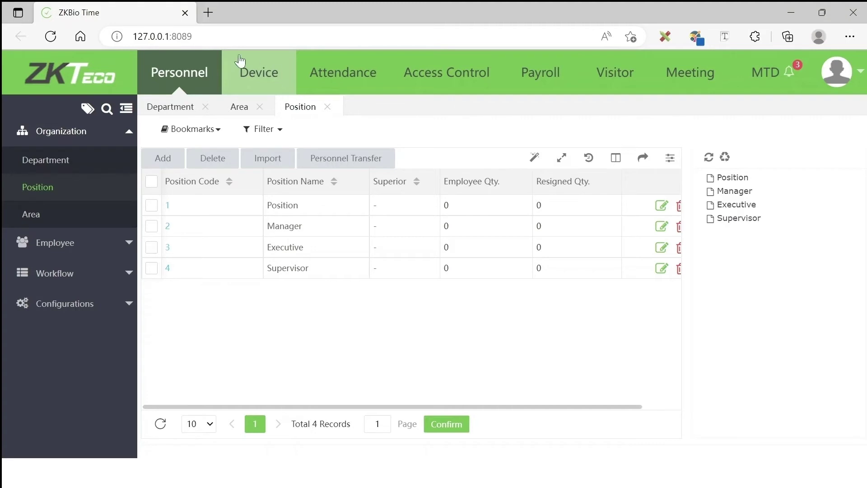
Edit the Head Office device to use area Gulshan - 1 and time zone Etc/GMT+6
left_click(258, 74)
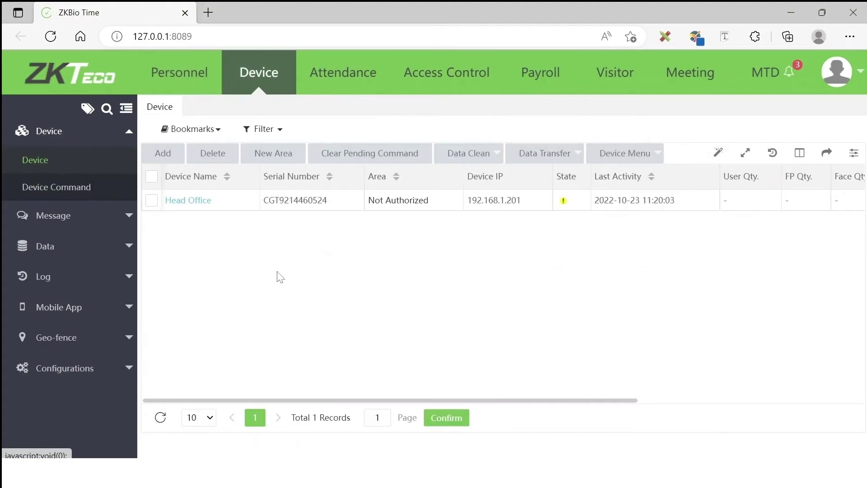
left_click(151, 202)
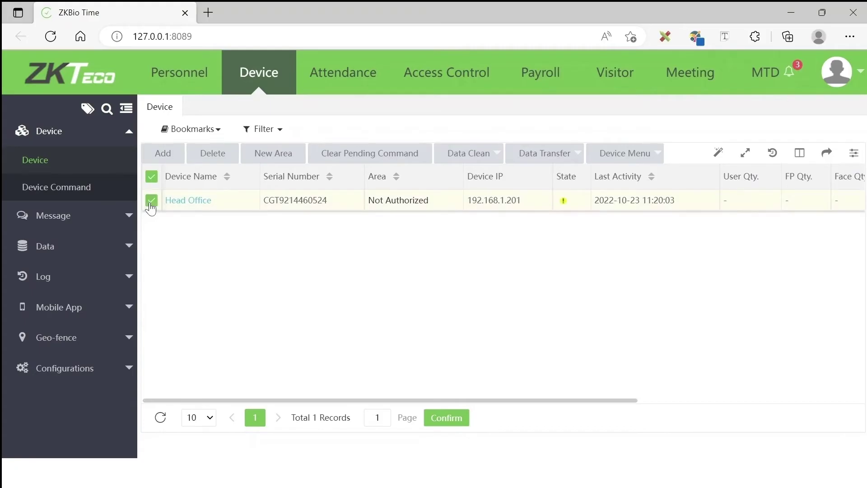
left_click_drag(432, 401, 741, 441)
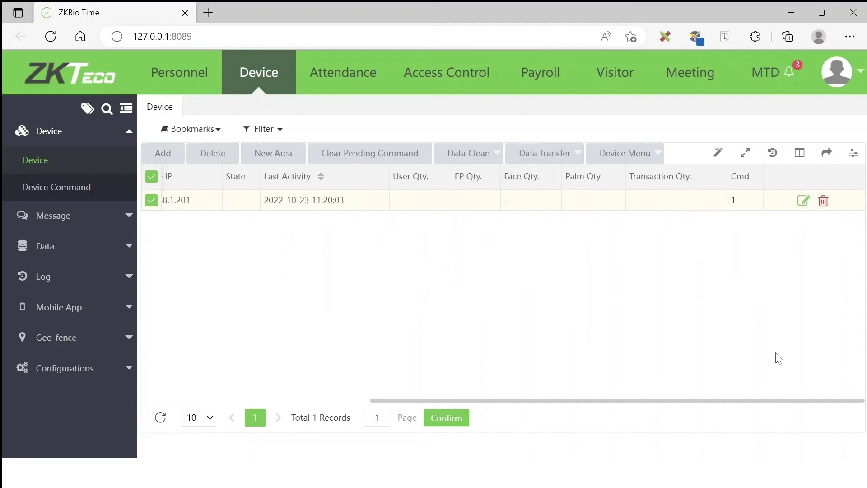
left_click(803, 201)
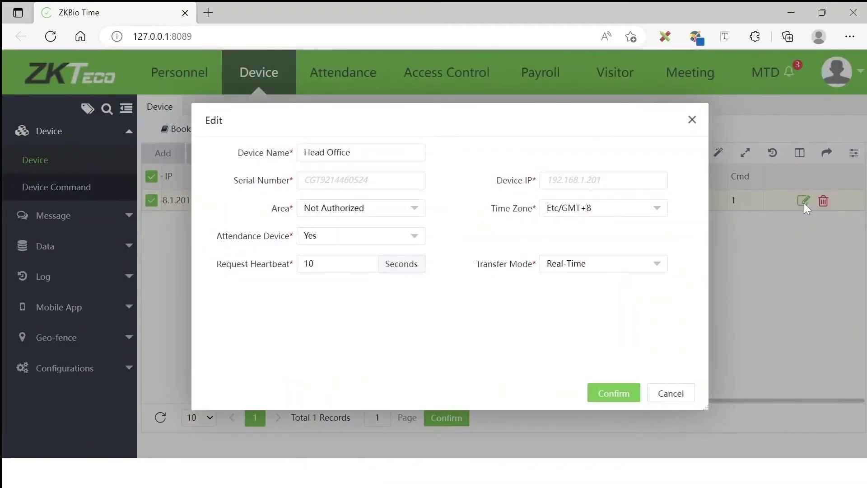
left_click(360, 209)
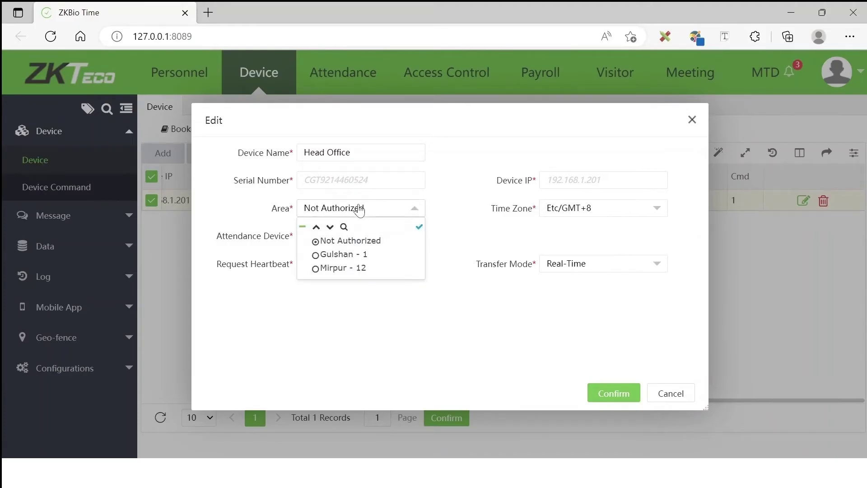
left_click(321, 256)
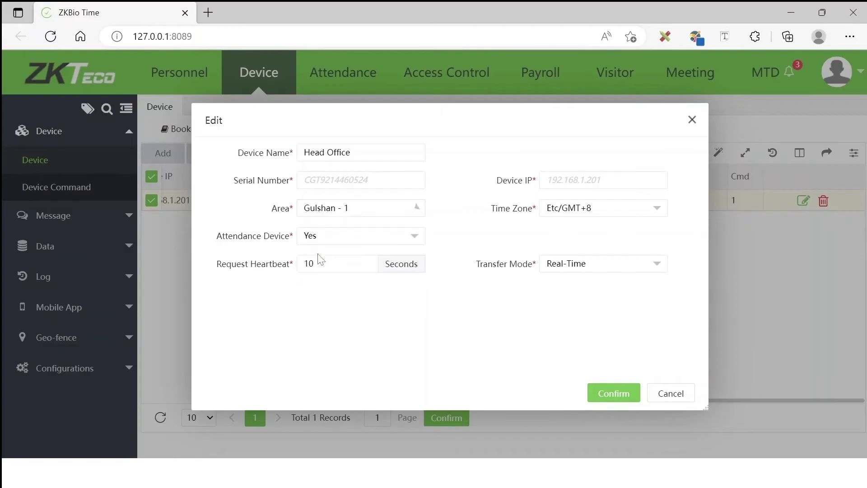
left_click(572, 216)
scroll(585, 307, "down", 3)
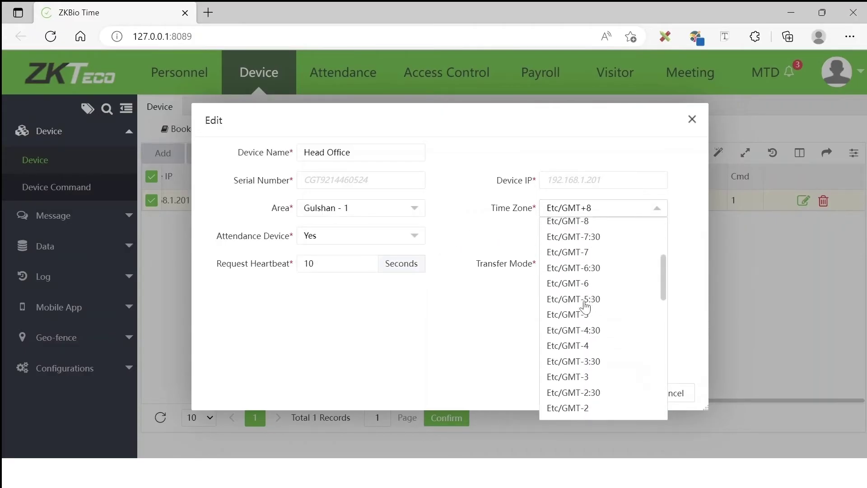
scroll(585, 307, "down", 6)
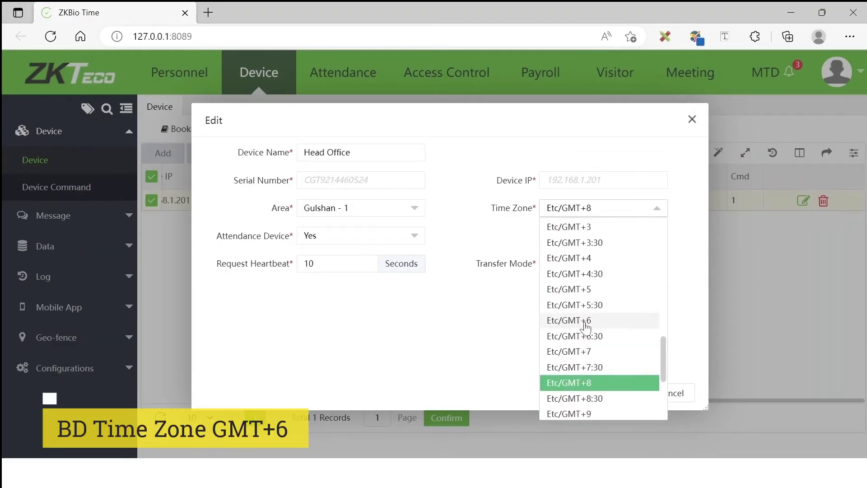
left_click(586, 321)
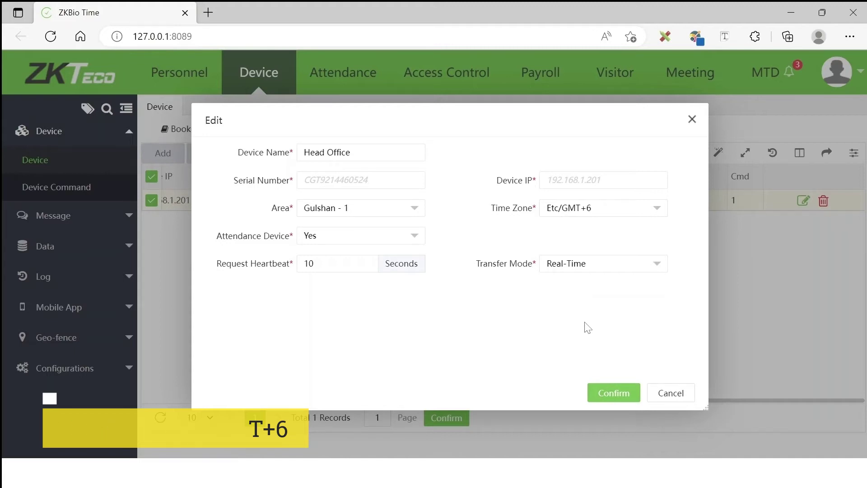
left_click(612, 392)
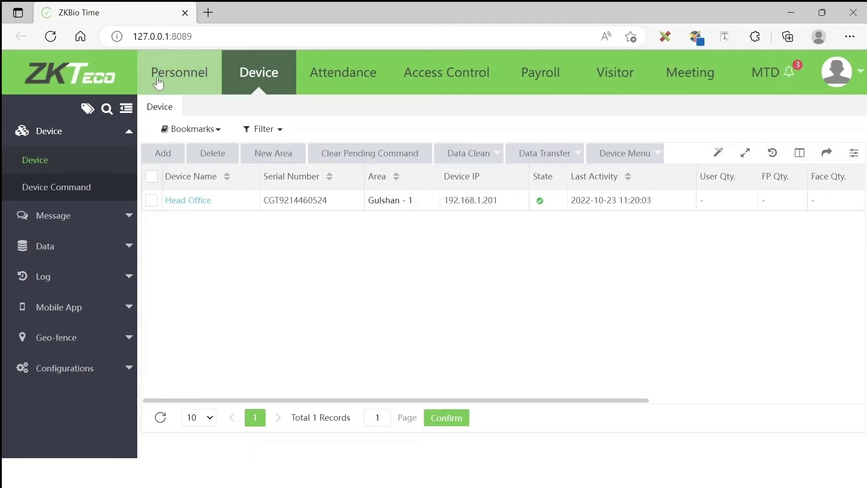
Start a new employee in the employee list and enter the first name Rakib
left_click(172, 79)
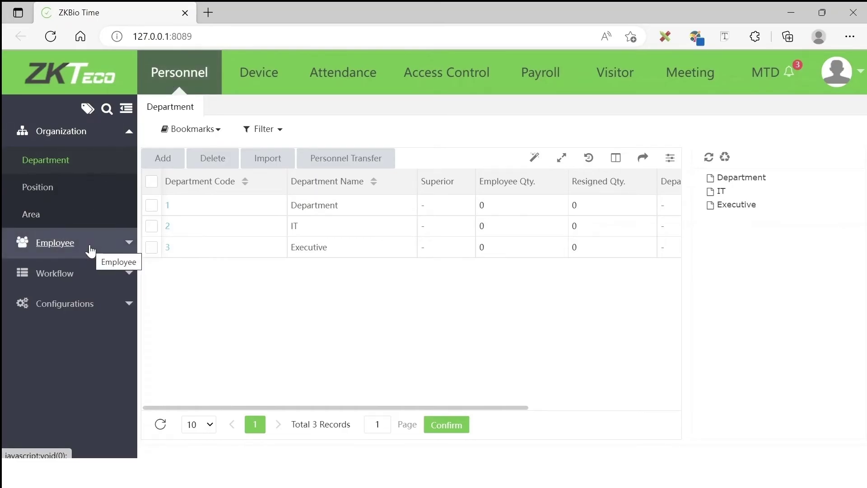
left_click(70, 247)
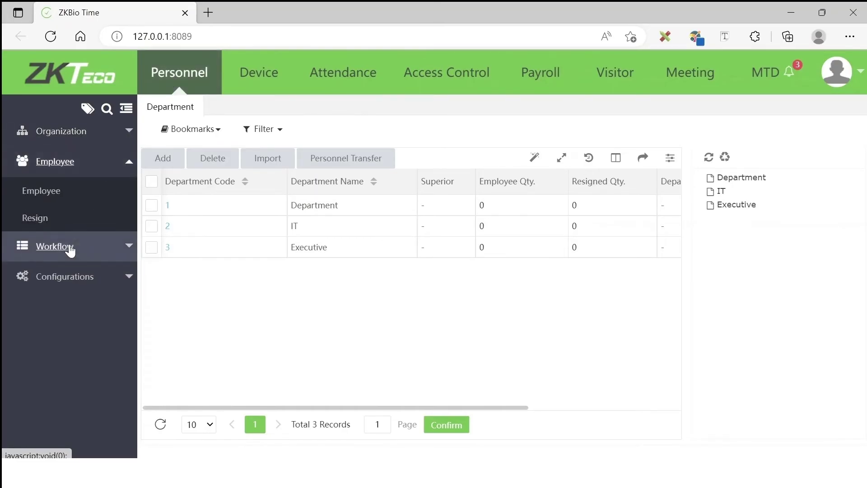
left_click(52, 196)
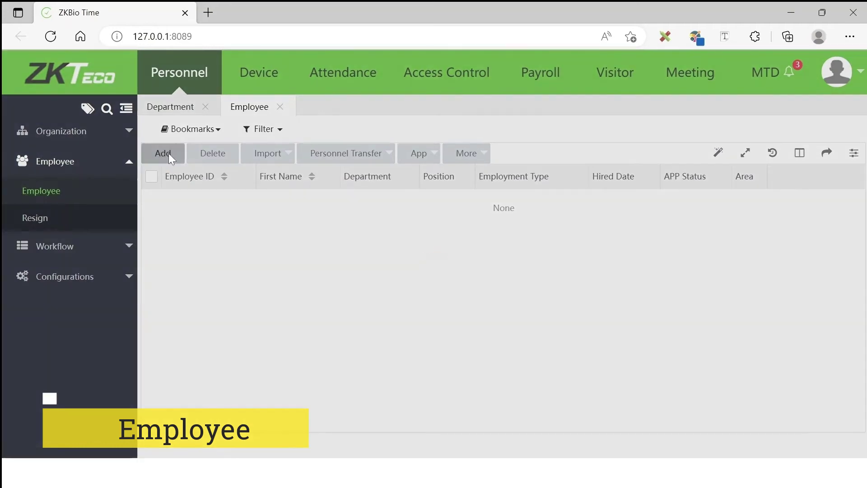
left_click(169, 156)
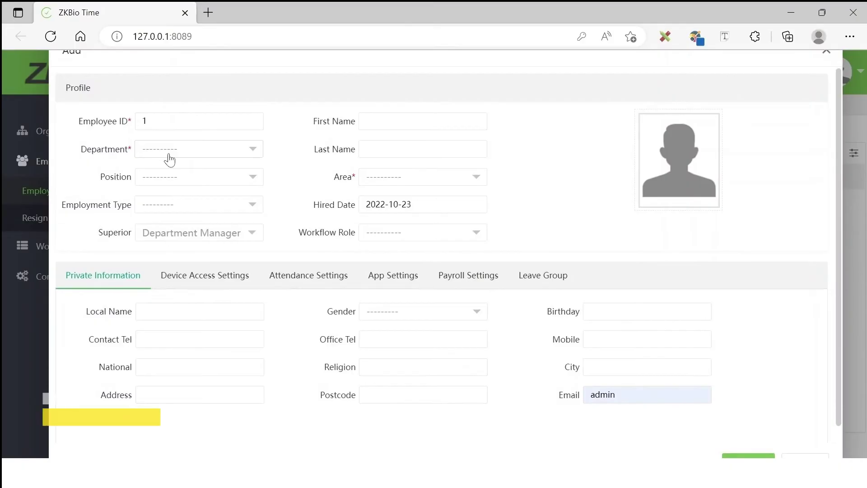
left_click(375, 121)
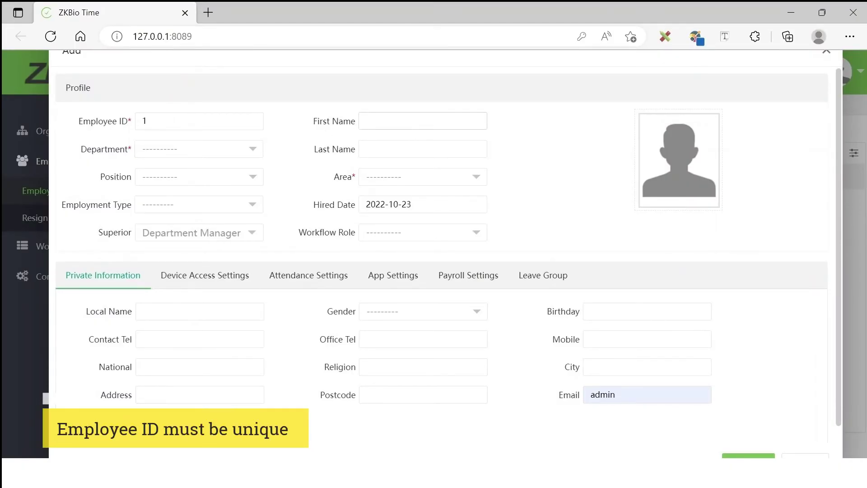
type("akib")
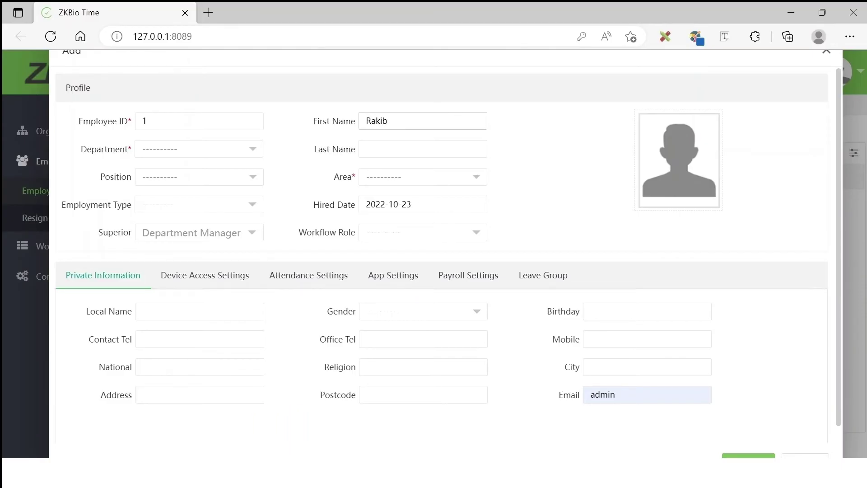
Put the employee in the IT department and area Gulshan - 1, clearing the prefilled email
left_click(251, 152)
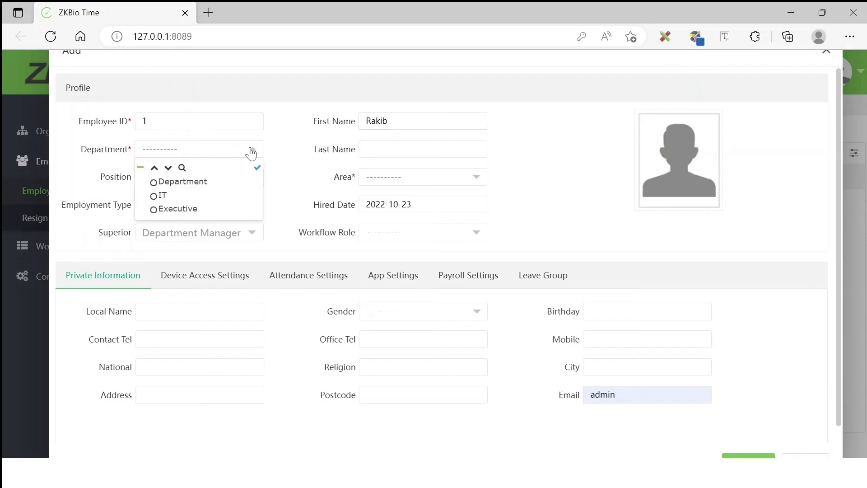
left_click(156, 197)
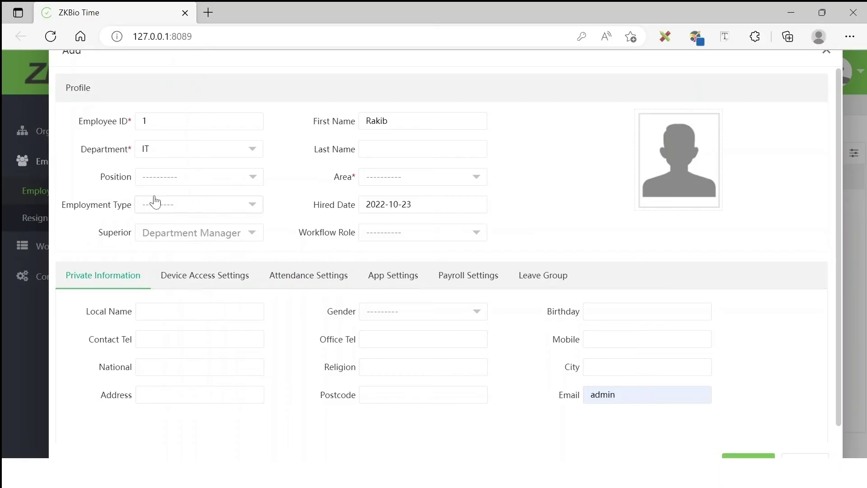
left_click(416, 181)
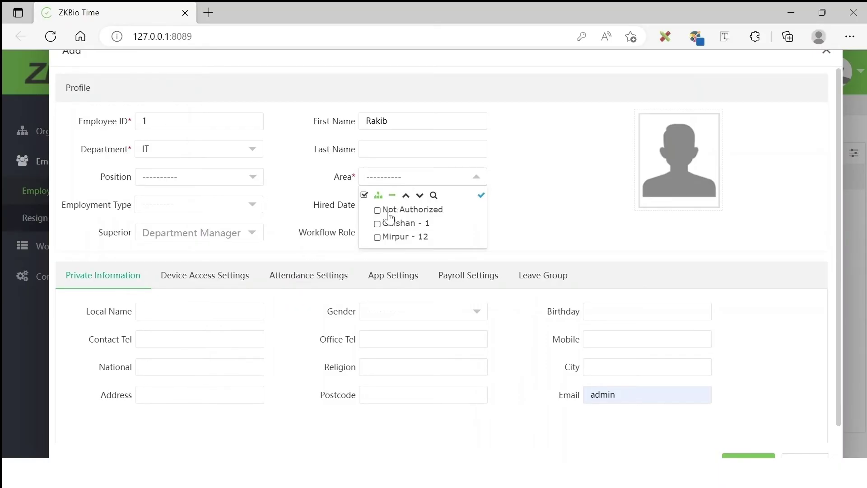
left_click(377, 224)
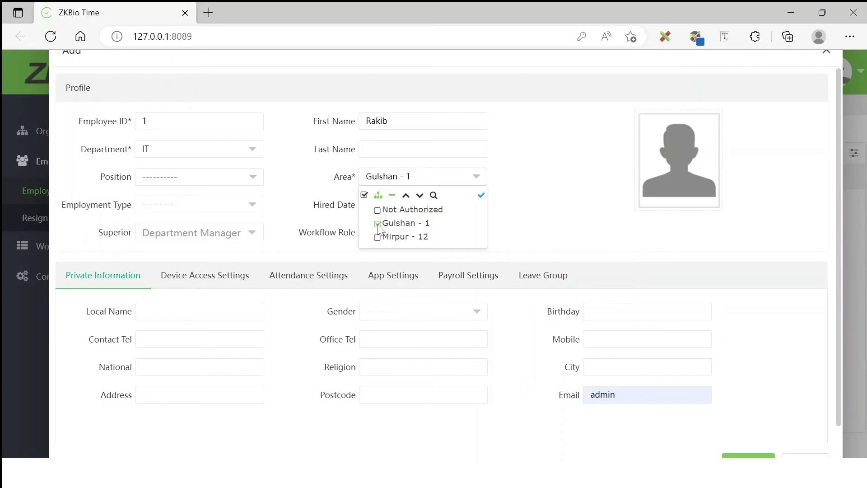
left_click(316, 194)
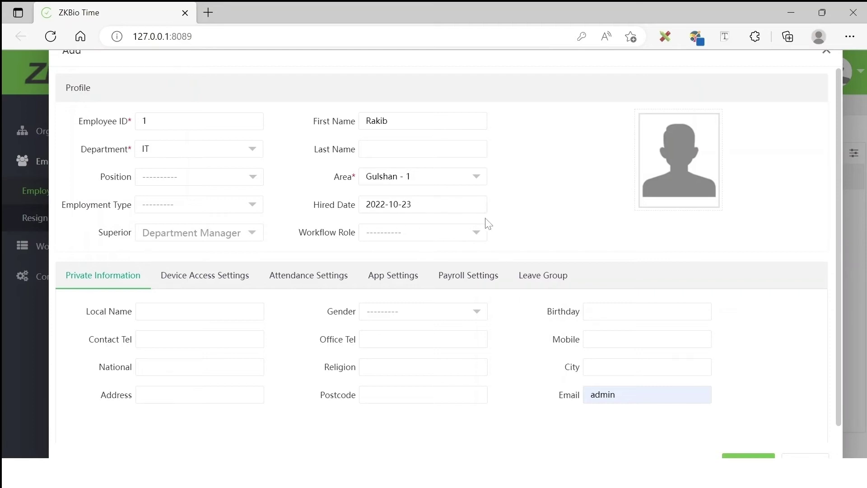
left_click(569, 402)
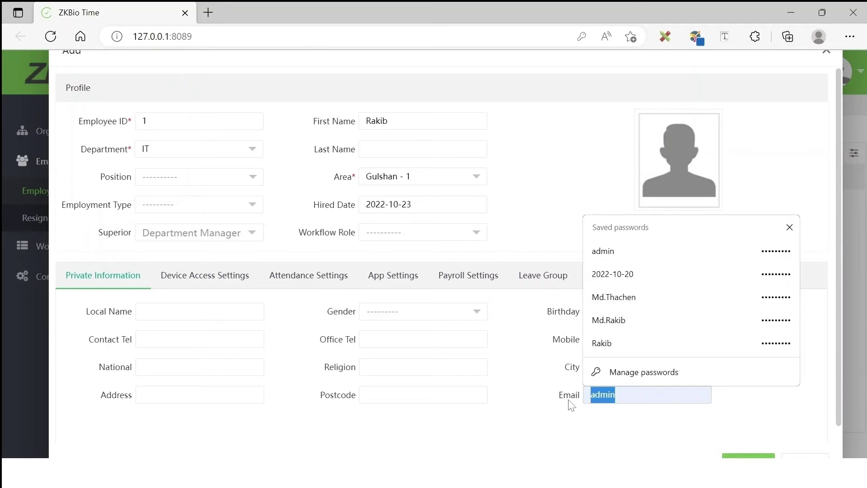
key("BackSpace")
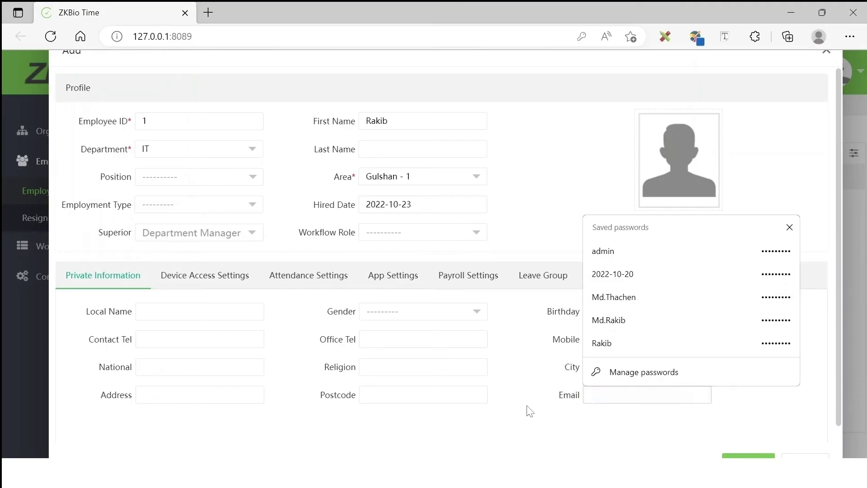
left_click(530, 423)
scroll(727, 442, "down", 1)
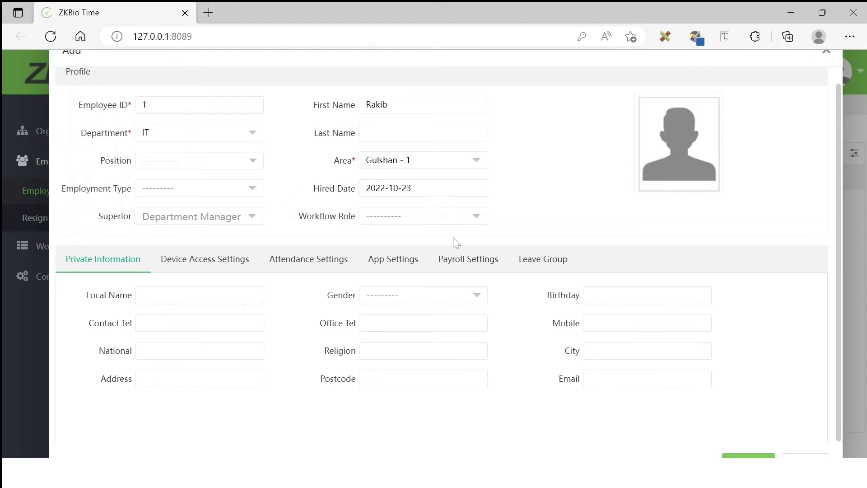
Set the hire date to 2021-01-01 and save the new employee
left_click(380, 188)
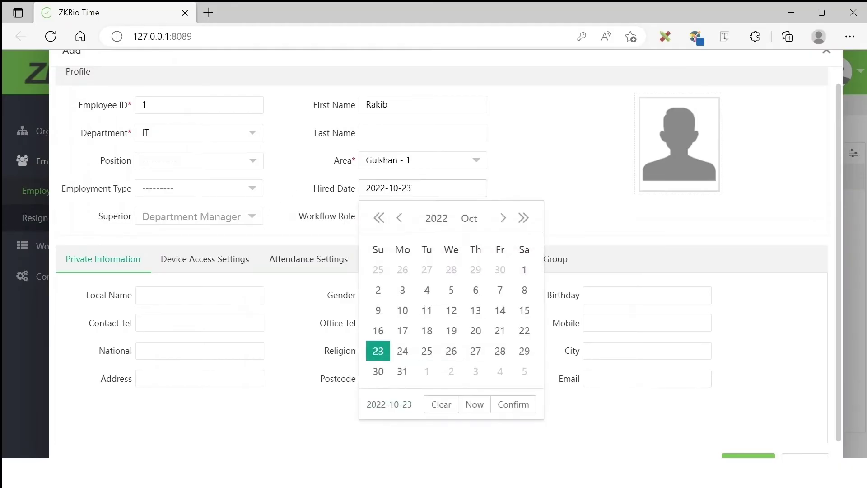
left_click(438, 220)
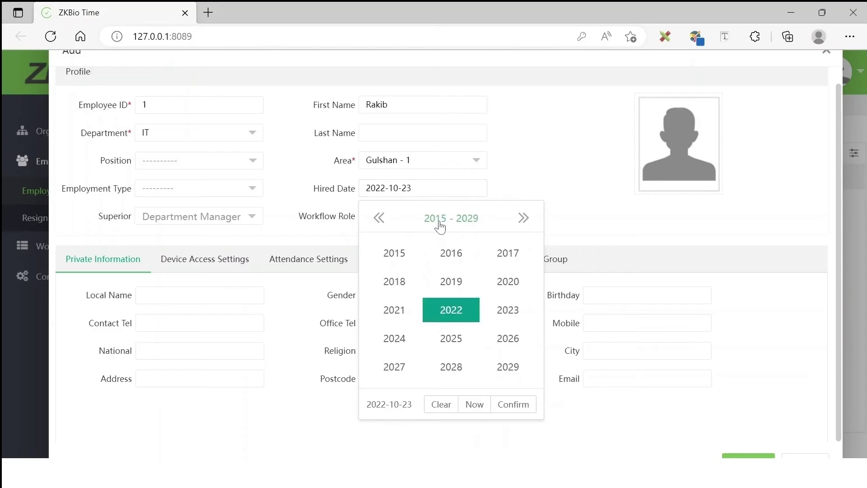
left_click(395, 312)
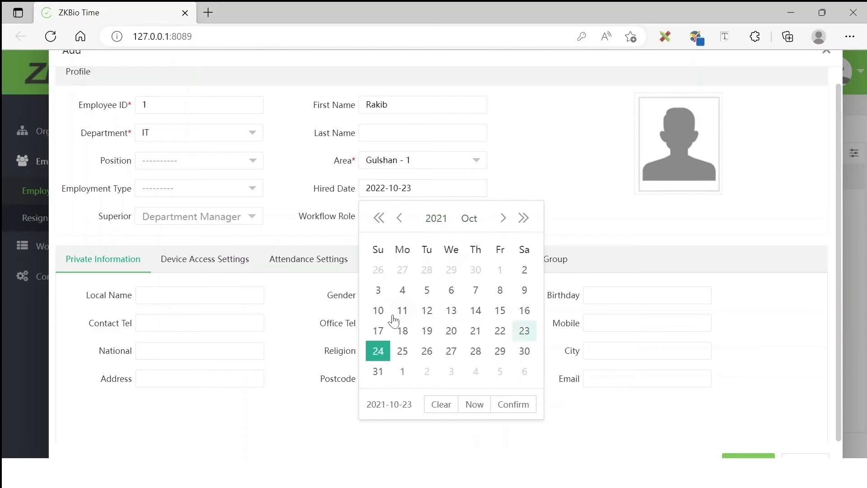
left_click(469, 219)
left_click(385, 266)
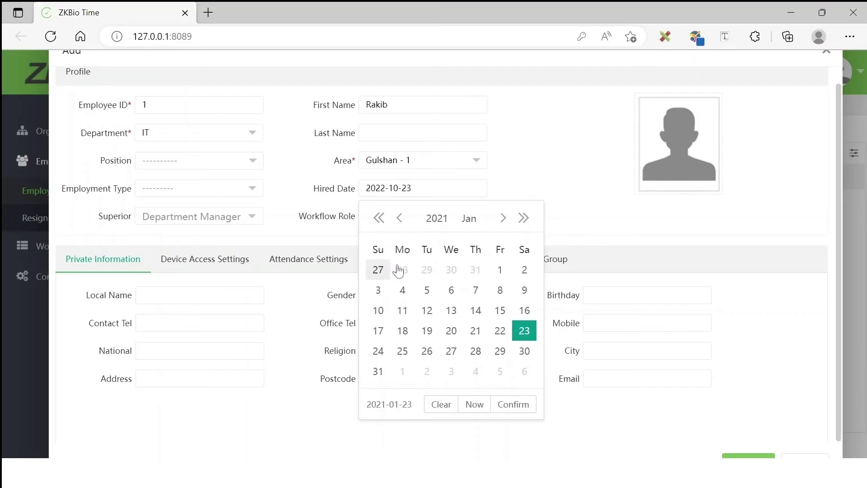
left_click(500, 270)
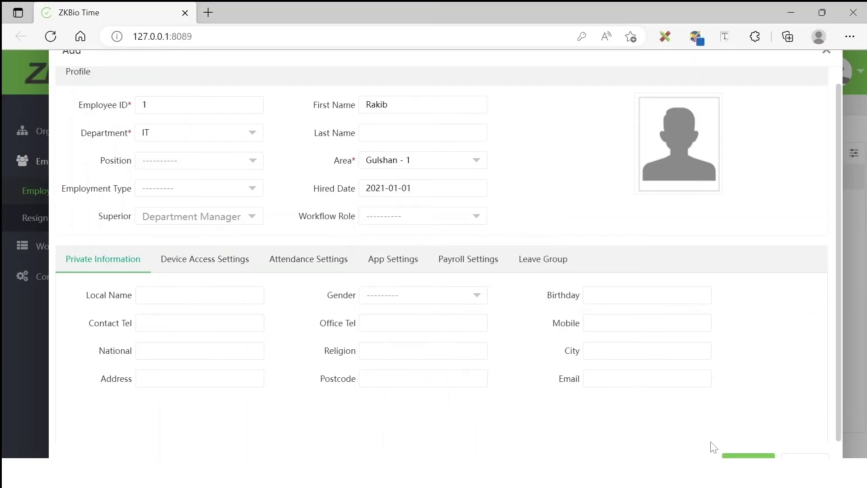
left_click(740, 456)
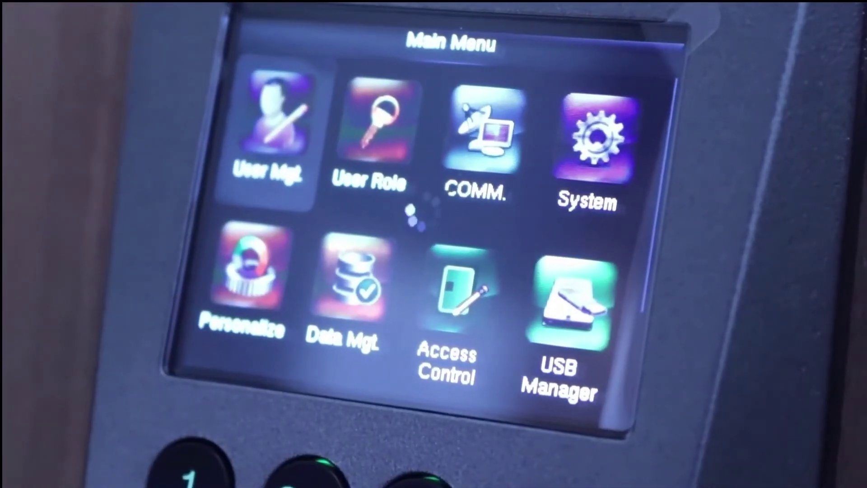
On the terminal, edit user Rakib's record and start enrolling finger 7
key("Down")
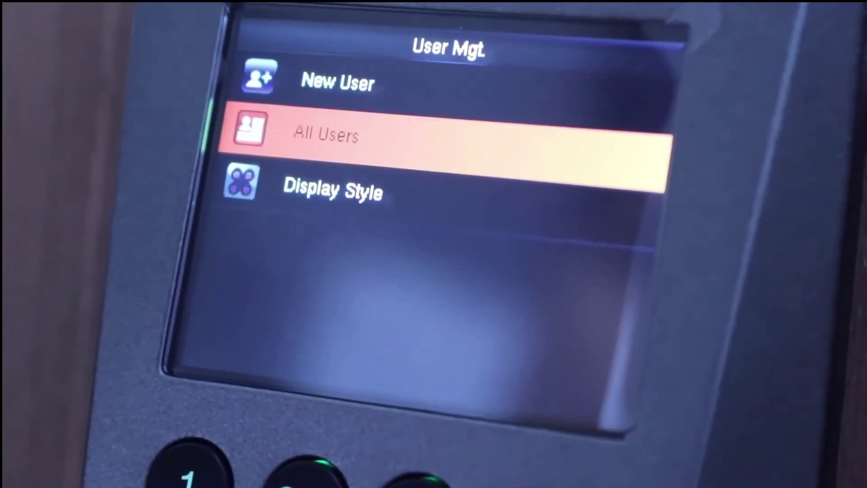
key("Return")
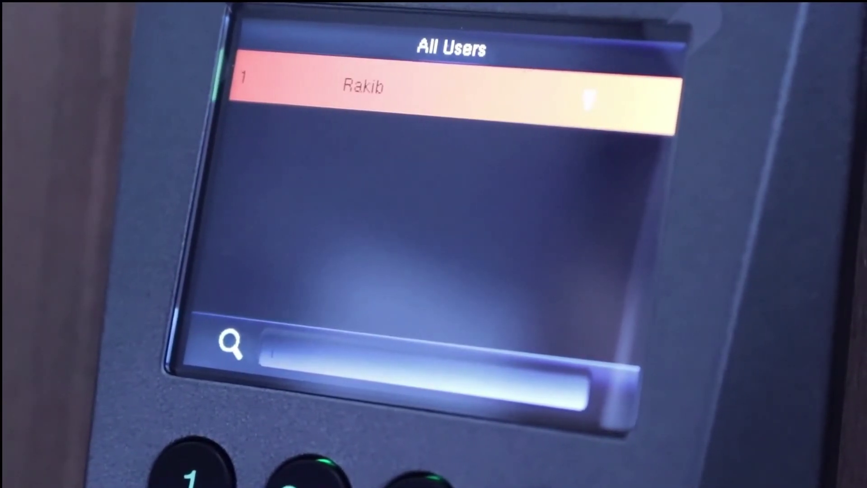
key("Return")
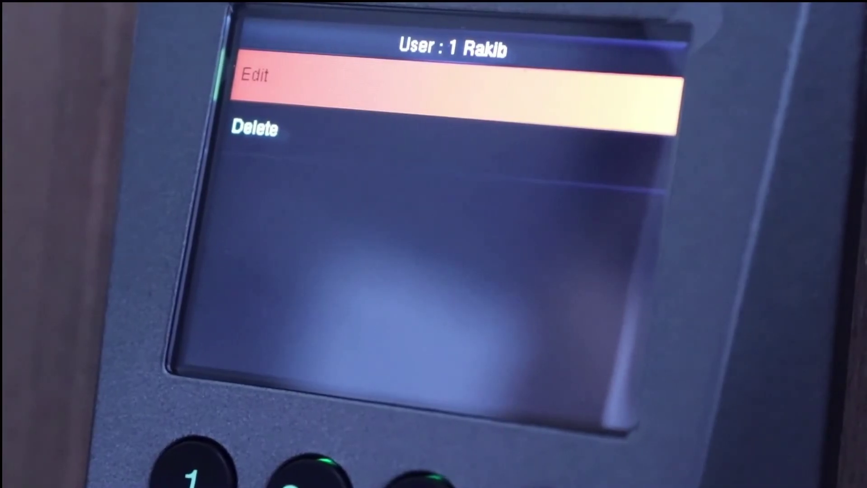
key("Return")
key("Down")
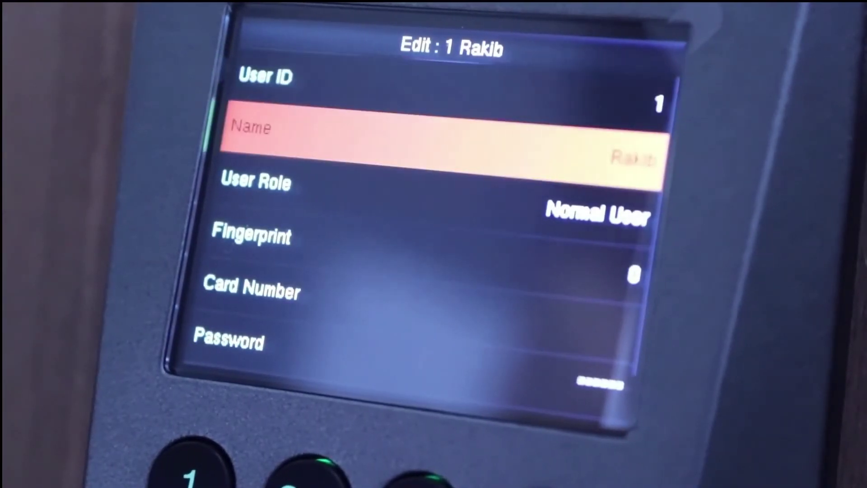
key("Down")
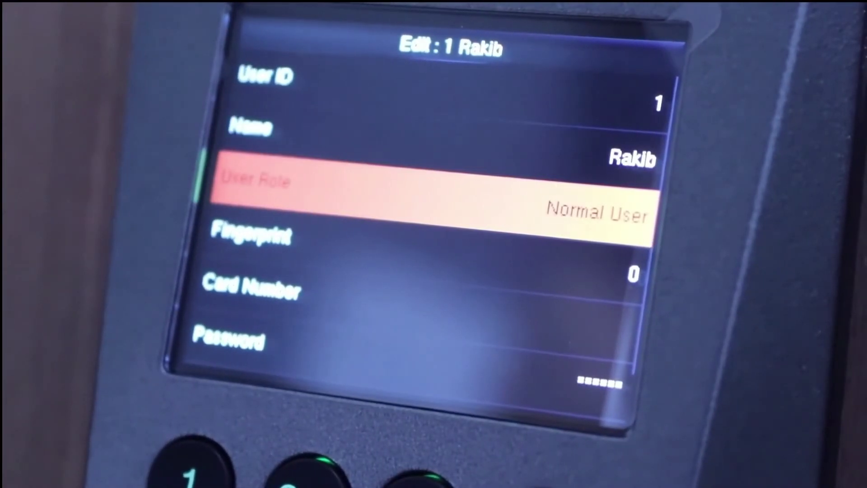
key("Down")
key("Return")
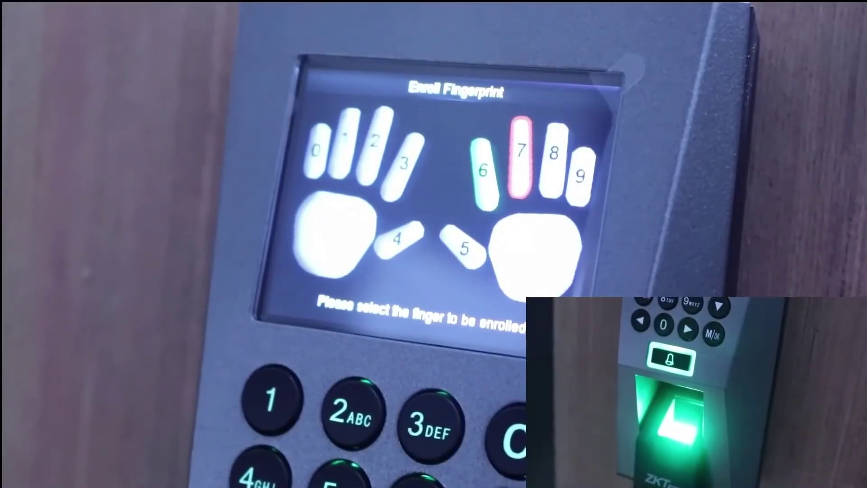
key("Return")
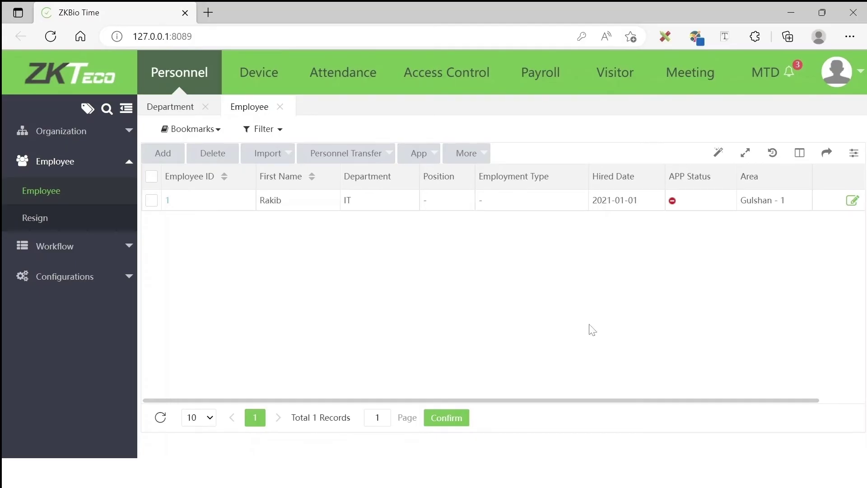
Delete the existing Office timetable (10:00–17:00) from the Attendance timetable list
left_click(352, 74)
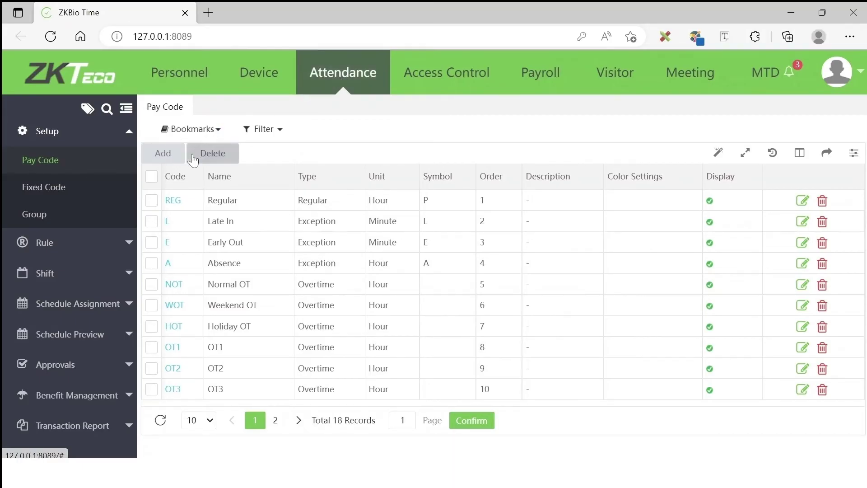
left_click(112, 276)
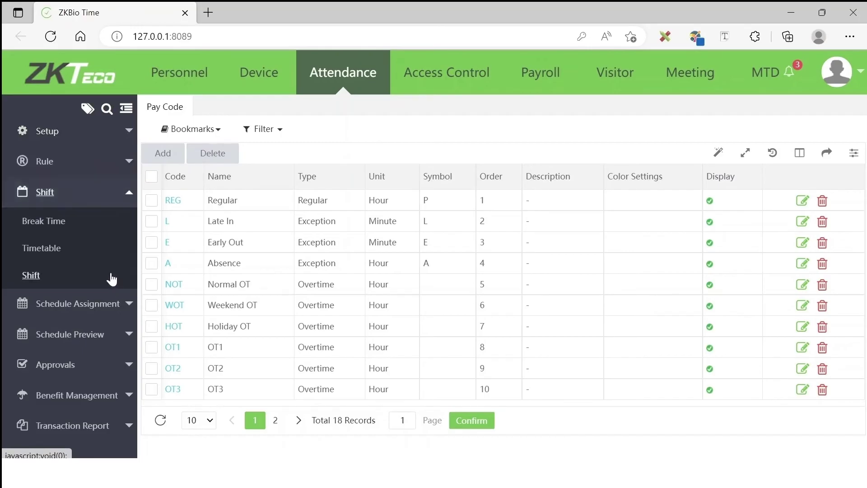
left_click(45, 253)
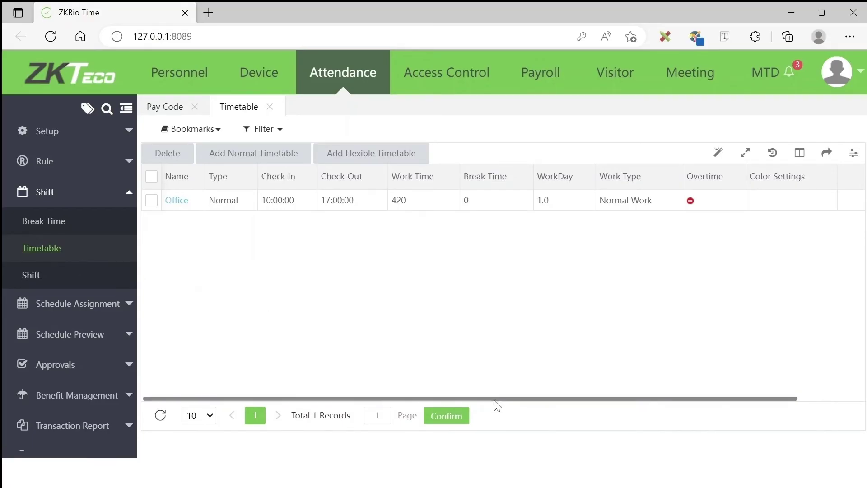
left_click_drag(497, 399, 652, 405)
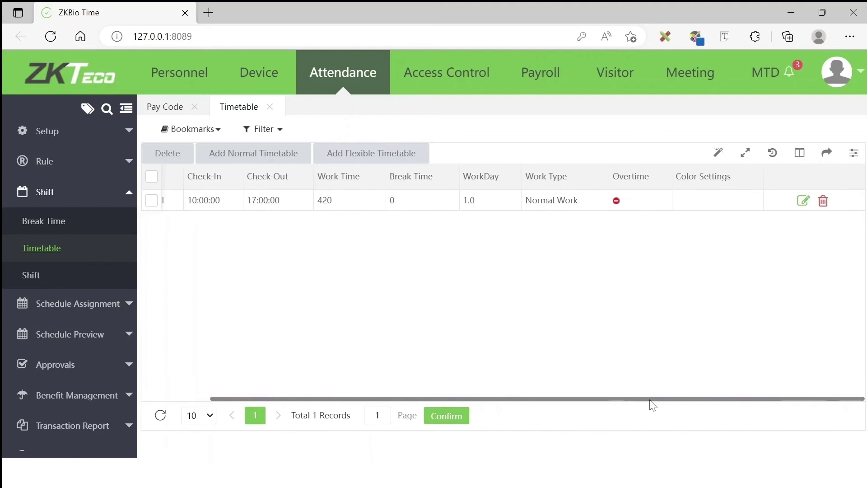
left_click(803, 200)
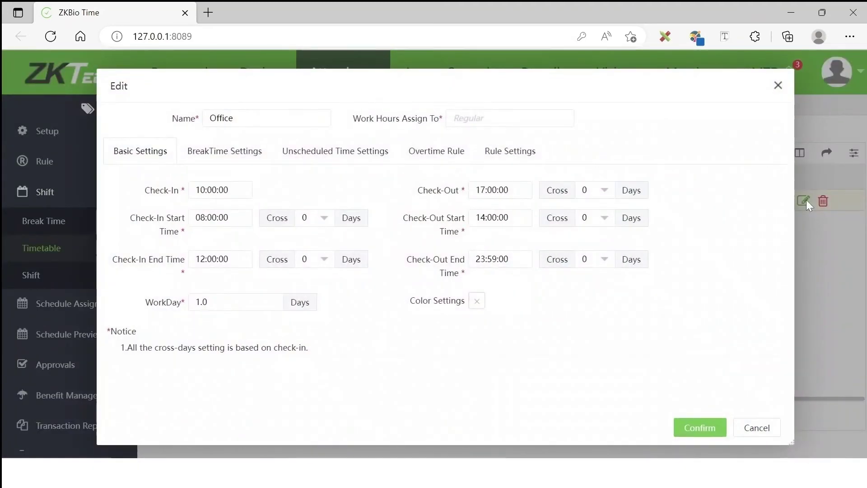
left_click(752, 434)
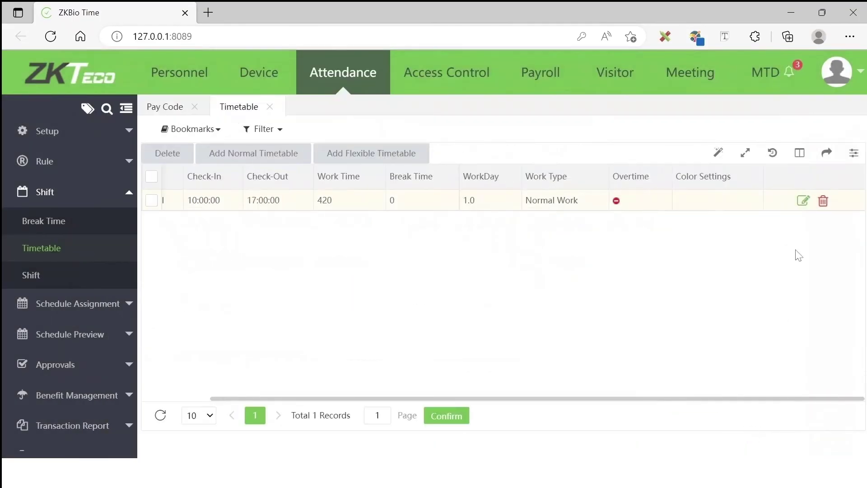
left_click(823, 201)
left_click(453, 290)
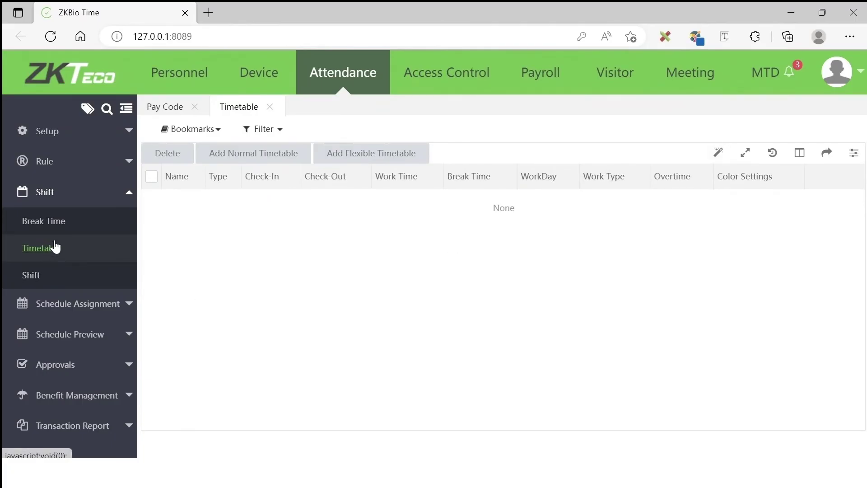
Add a normal timetable named Day Time with check-in 10:00:00 and check-out 17:00:00
left_click(263, 161)
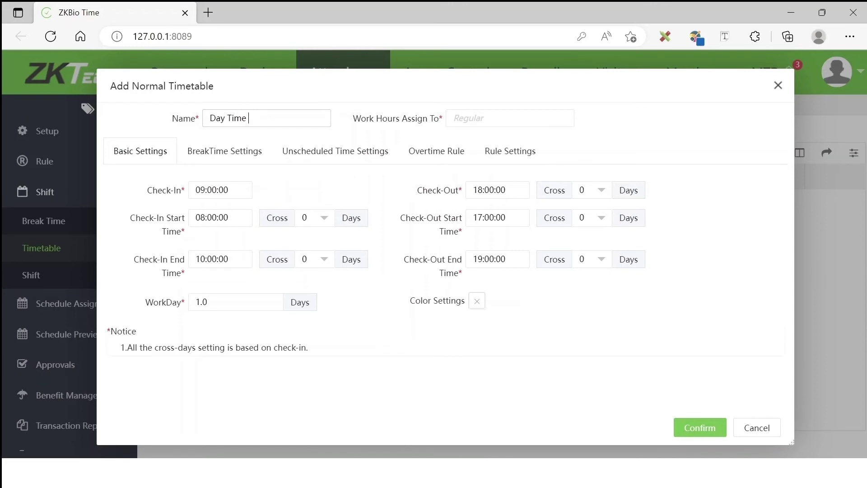
left_click(217, 190)
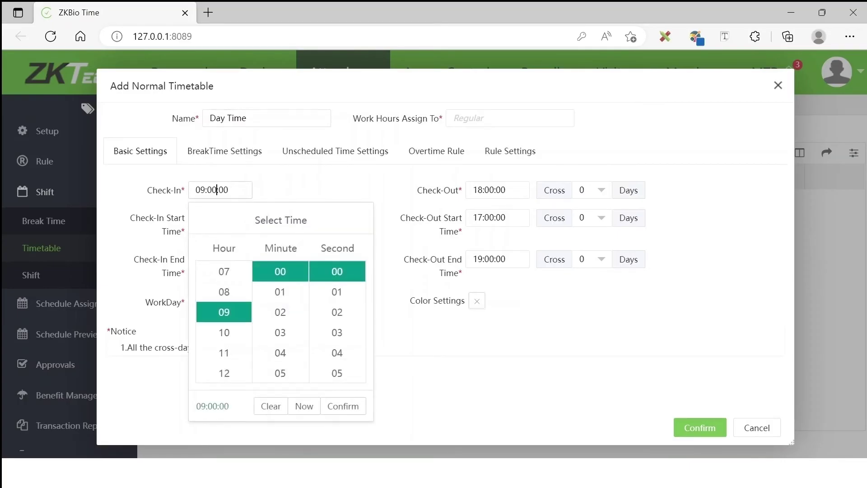
left_click(227, 336)
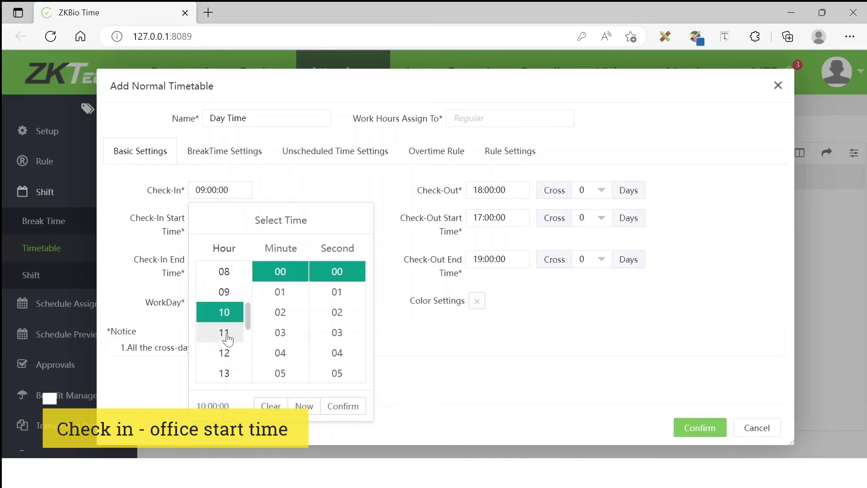
left_click(336, 408)
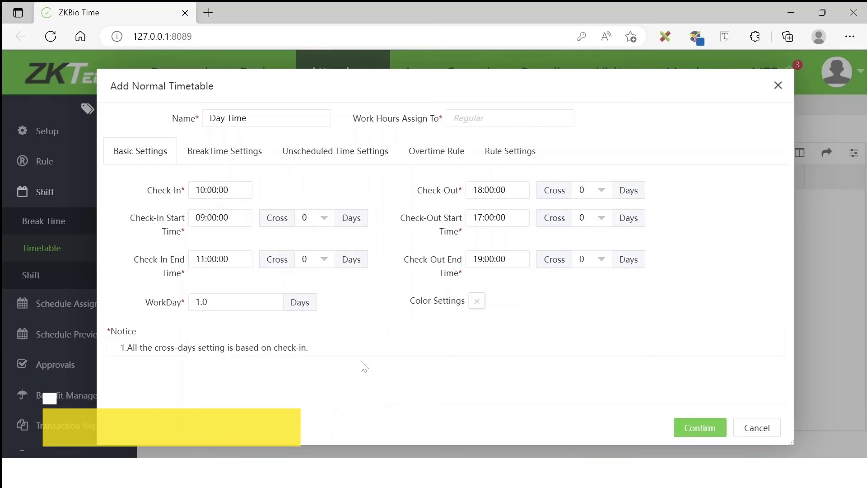
left_click(494, 190)
left_click(502, 292)
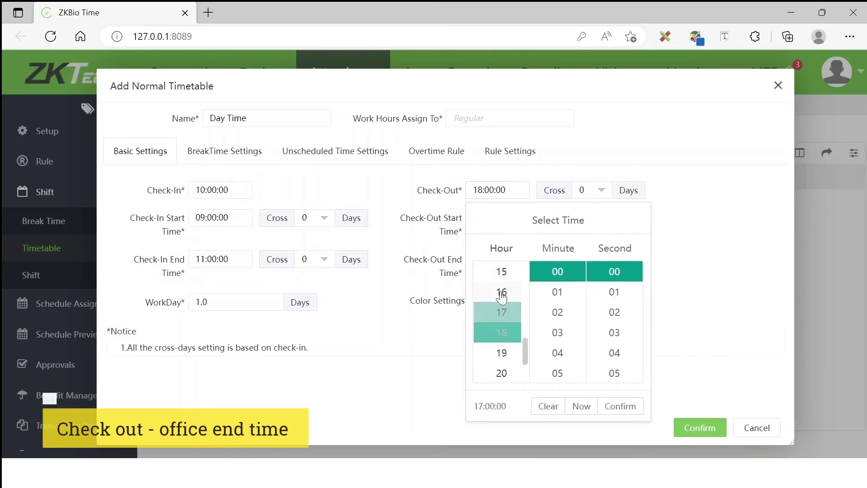
left_click(618, 407)
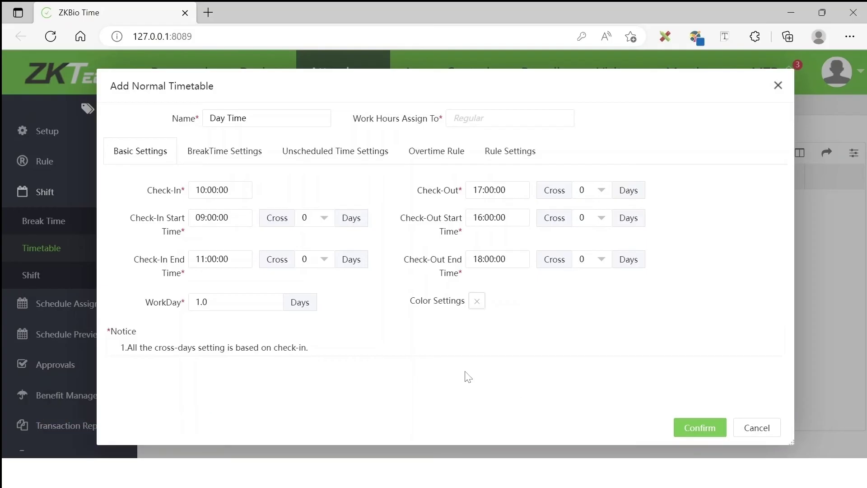
Set the check-in start time to 08:00:00 and the check-out start time to 14:00:00
left_click(207, 217)
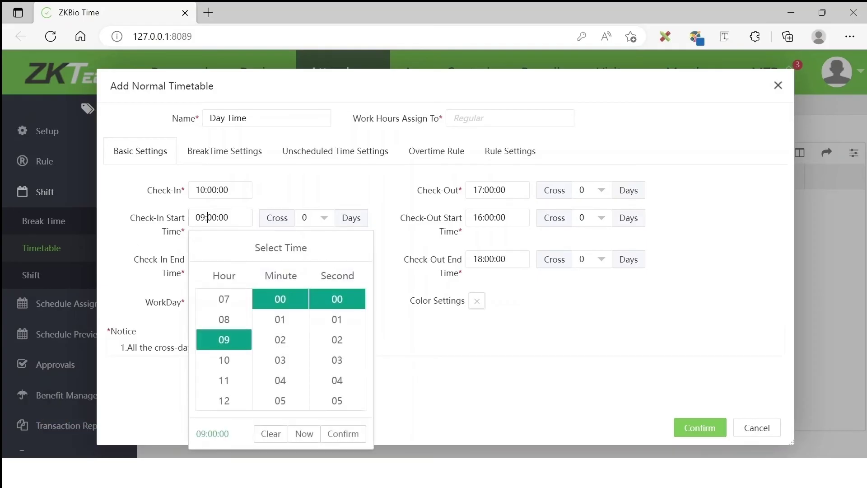
left_click(224, 319)
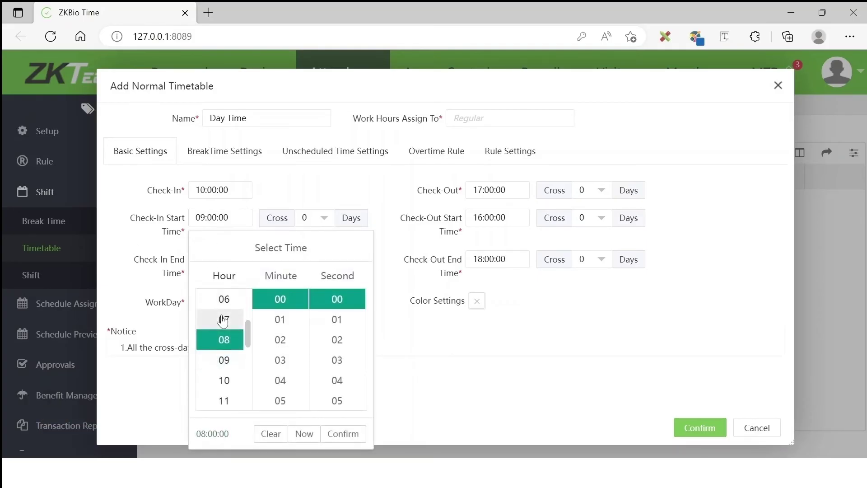
left_click(337, 434)
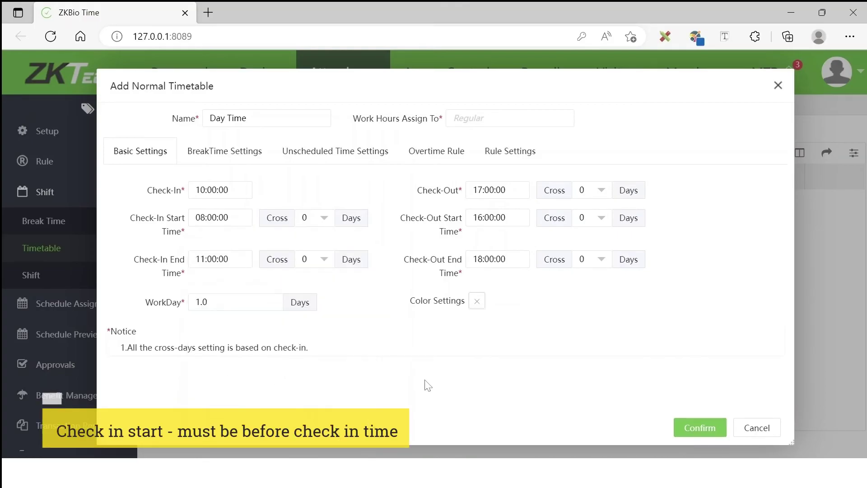
left_click(490, 217)
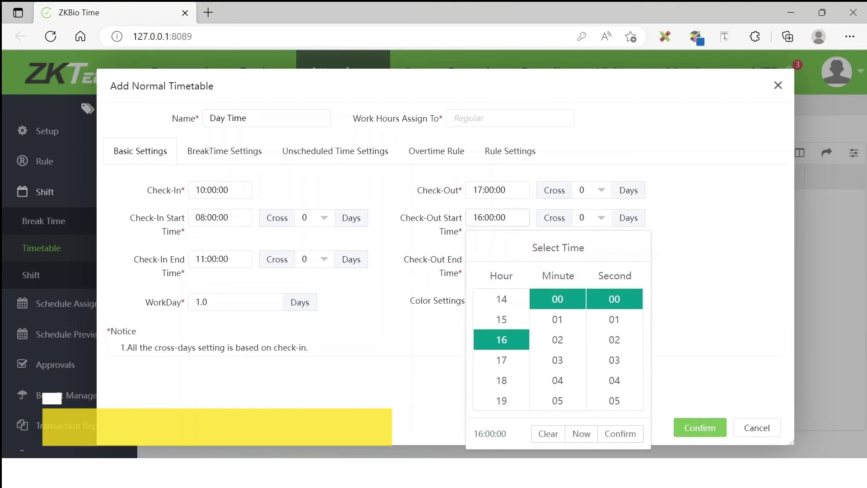
left_click(501, 299)
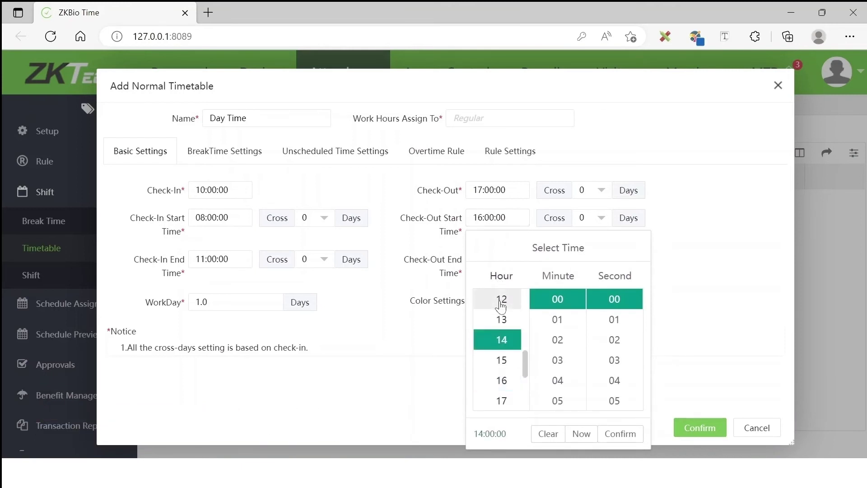
left_click(619, 434)
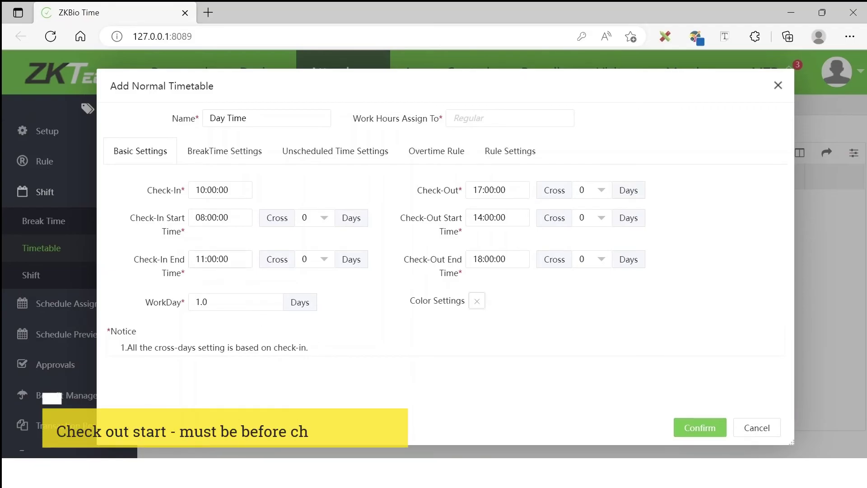
Set the check-in end time to 12:00:00 and the check-out end time to 23:00:00
left_click(217, 259)
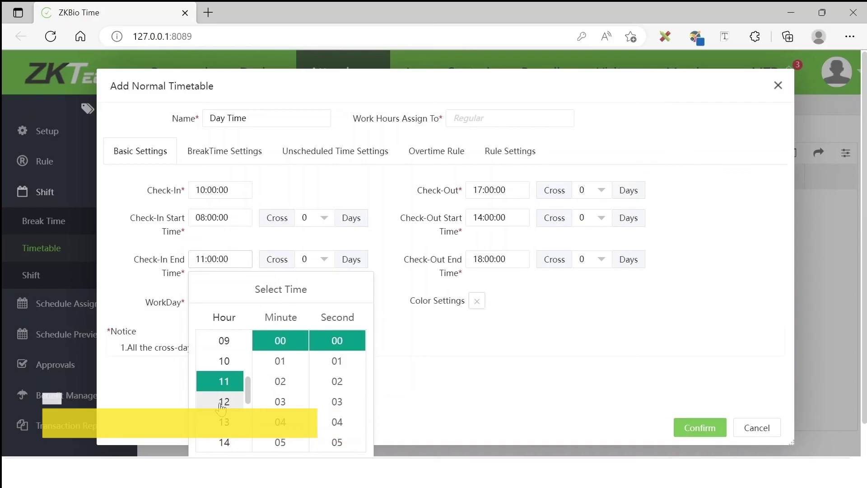
scroll(221, 407, "down", 1)
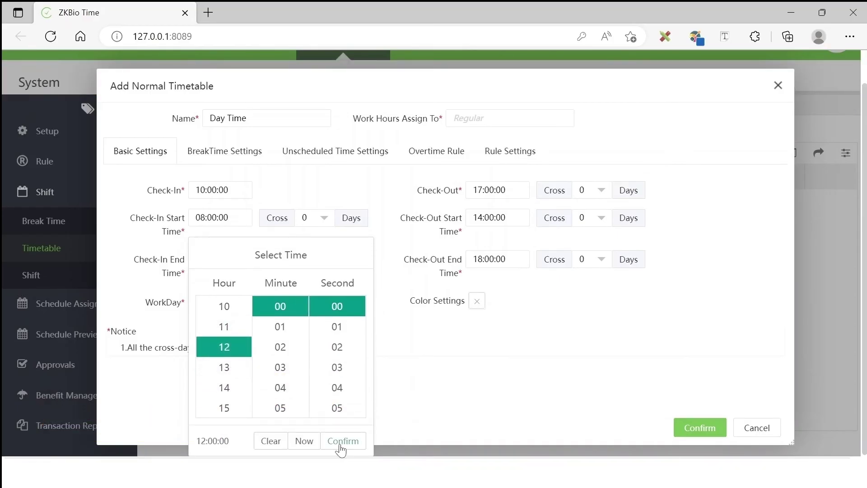
left_click(340, 444)
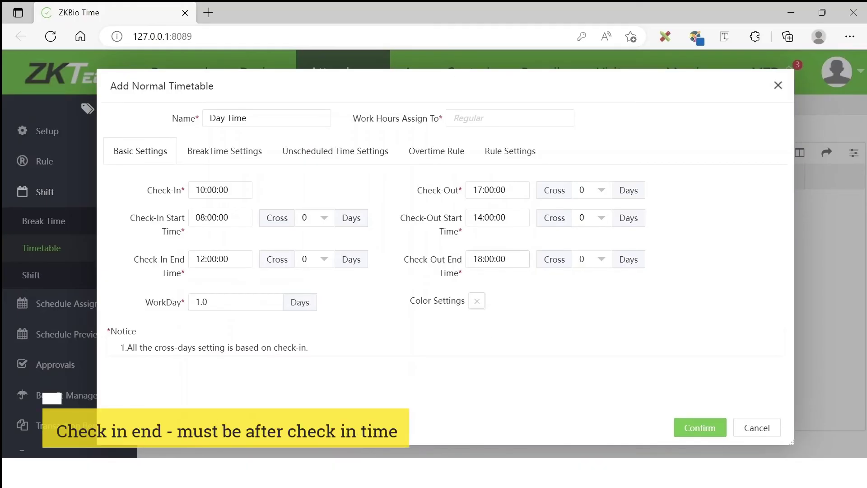
left_click(500, 259)
scroll(483, 402, "down", 2)
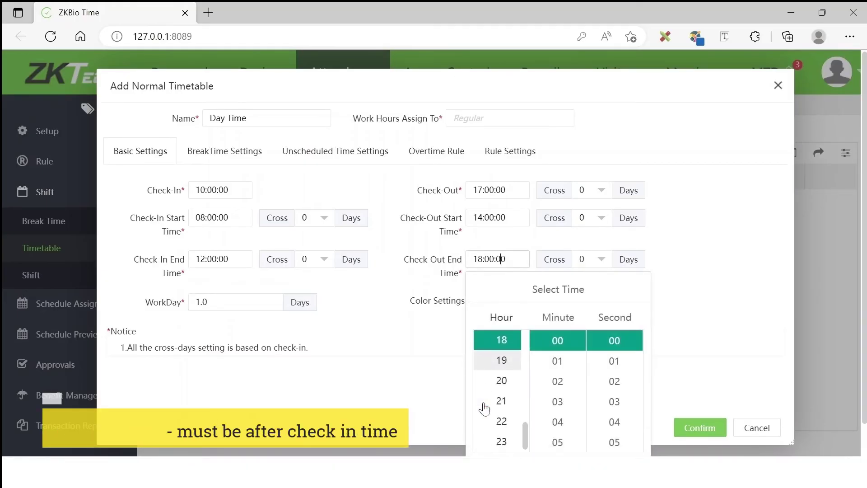
left_click(502, 441)
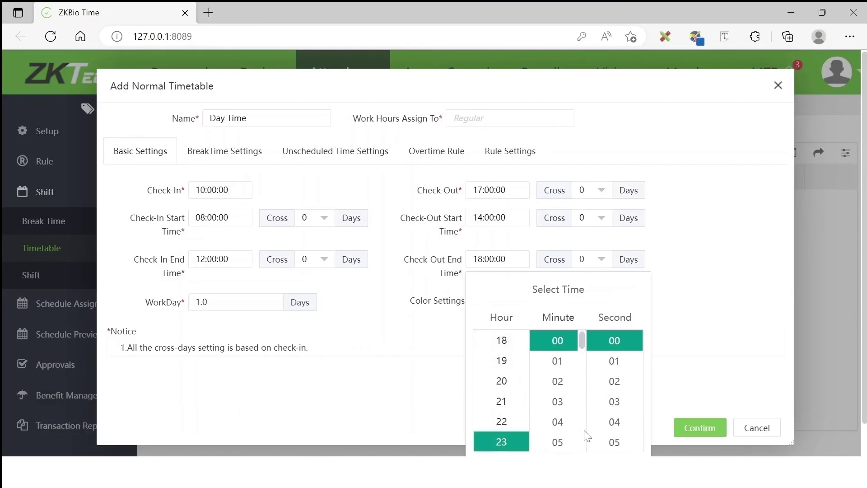
scroll(569, 431, "down", 3)
scroll(593, 455, "down", 2)
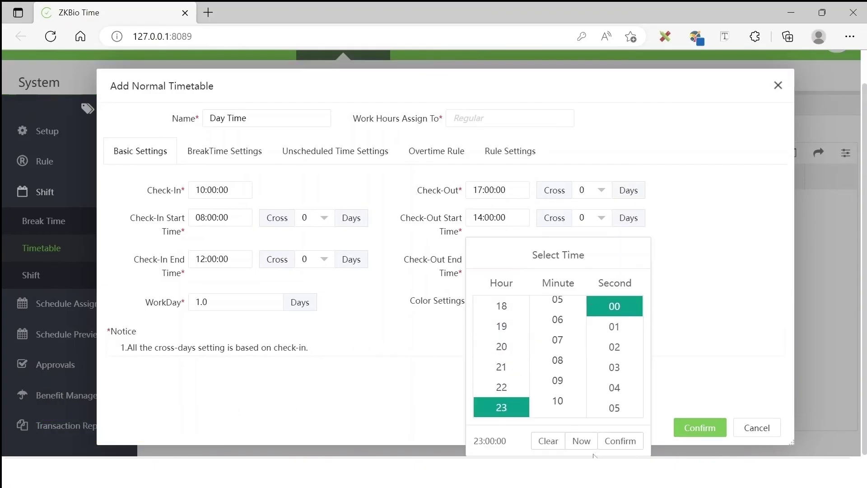
left_click(619, 441)
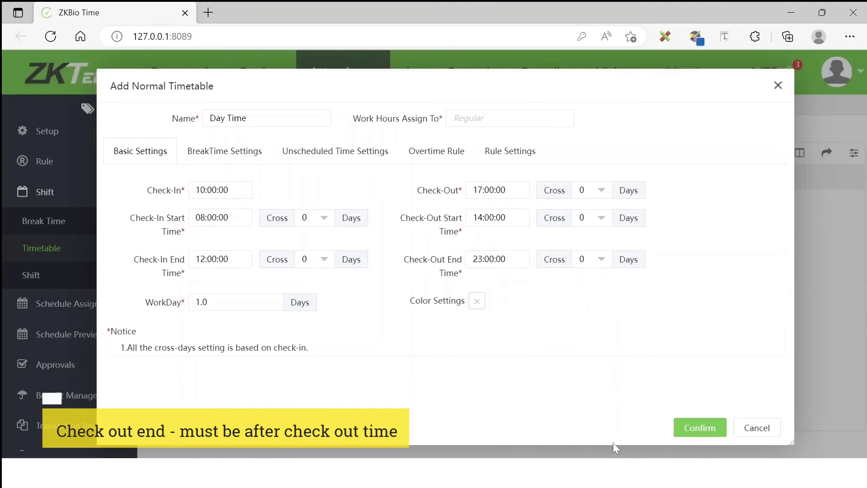
Save the Day Time timetable, then delete the old General shift from the shift list
left_click(700, 428)
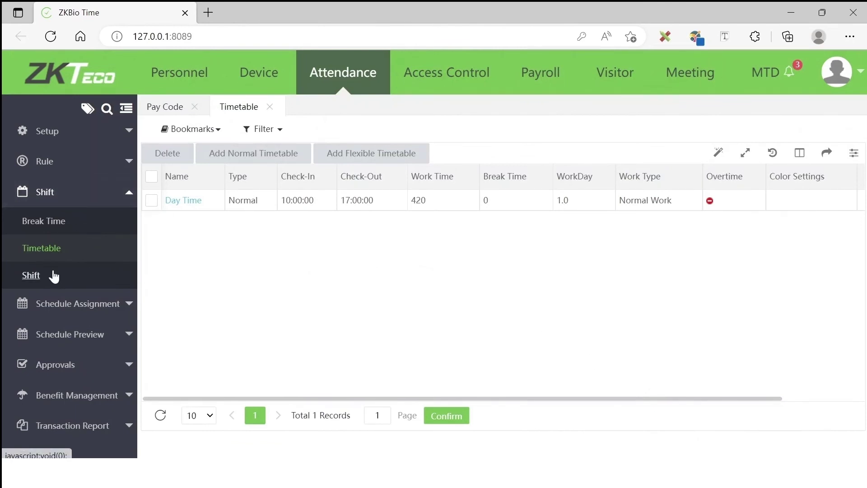
left_click(36, 278)
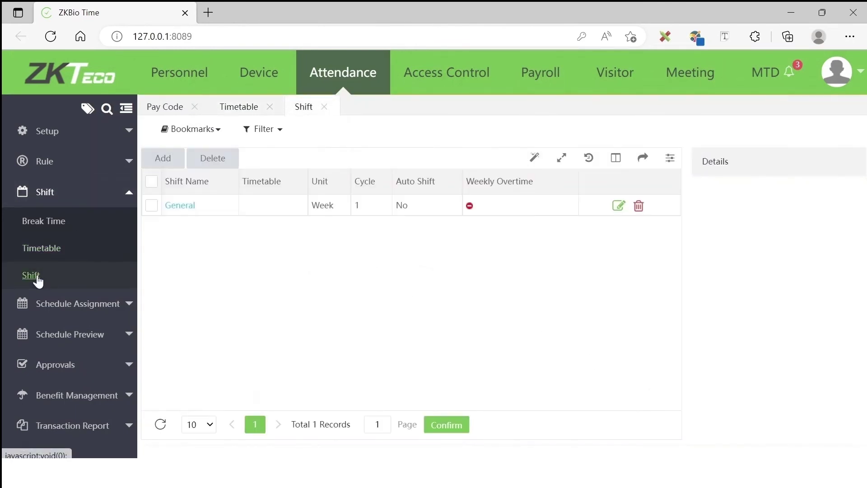
left_click(152, 205)
left_click(213, 159)
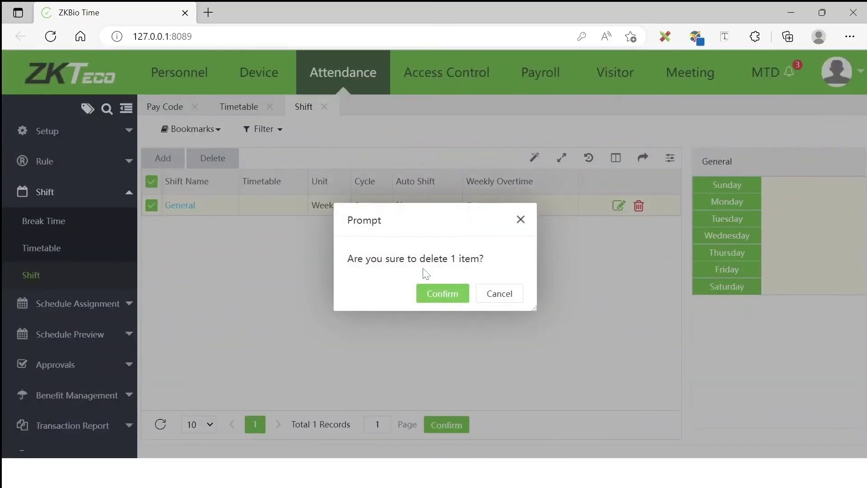
left_click(434, 295)
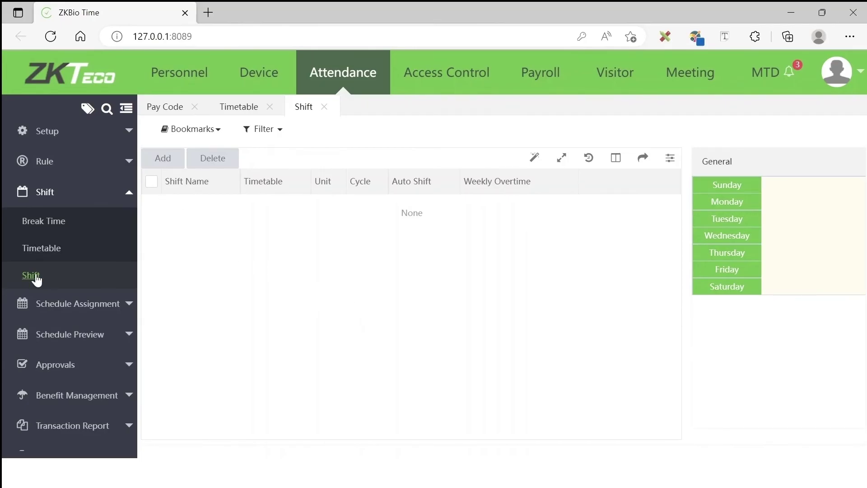
left_click(163, 159)
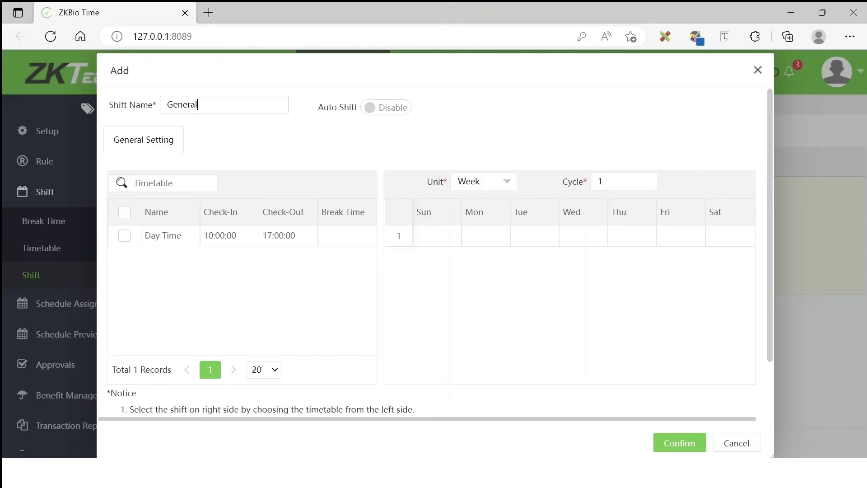
Assign Day Time to Sunday through Thursday and Saturday, leaving Friday off, and save
left_click(125, 236)
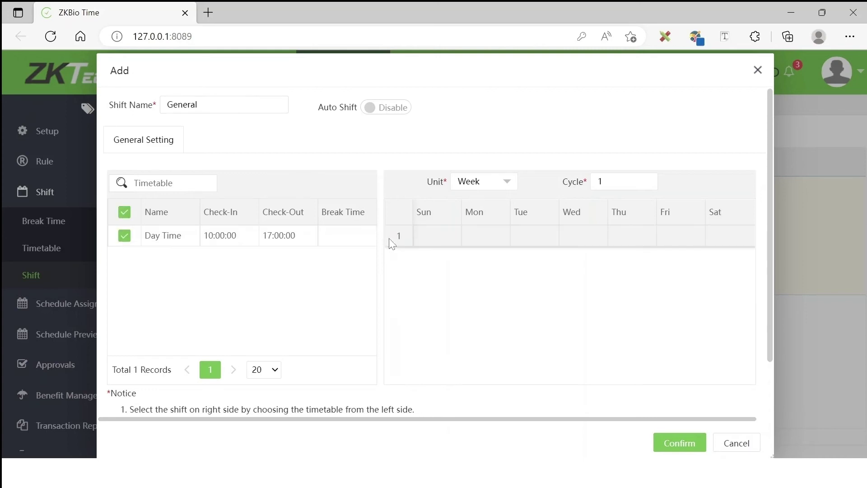
left_click(433, 244)
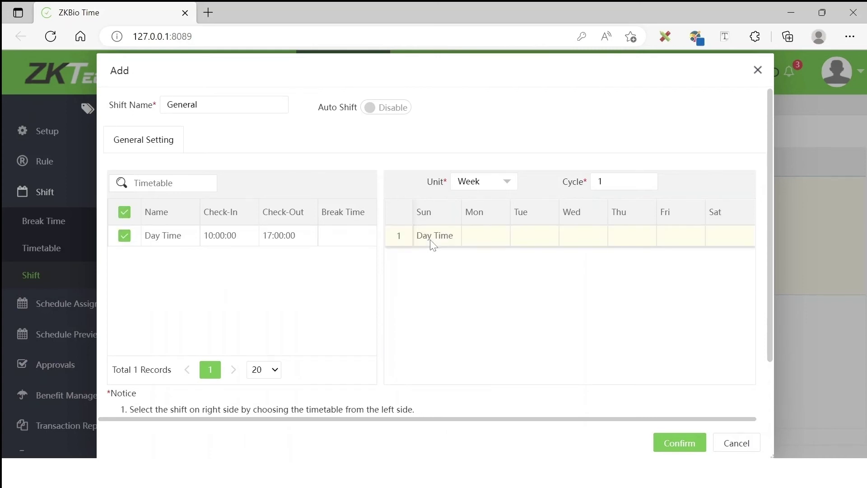
left_click(485, 243)
left_click(532, 236)
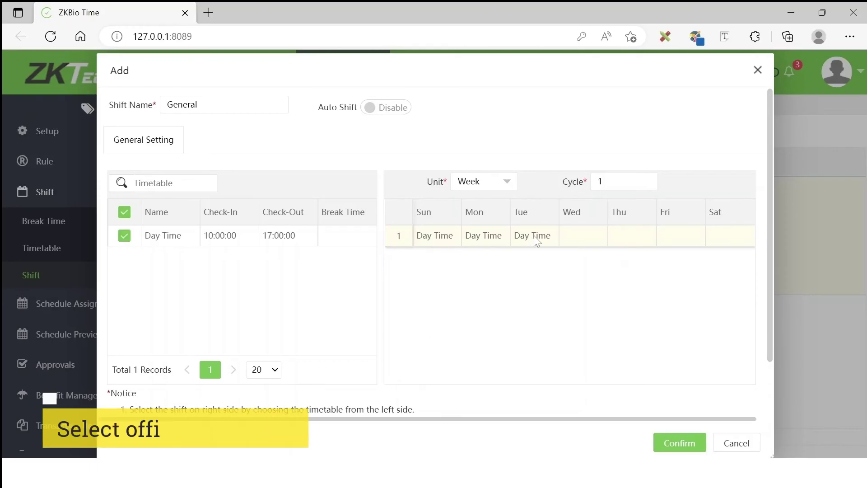
left_click(584, 237)
left_click(619, 237)
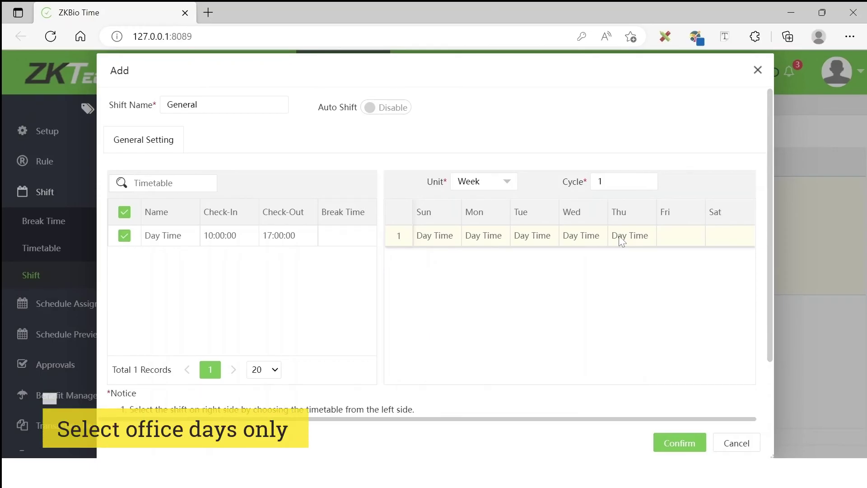
left_click(721, 243)
left_click(679, 442)
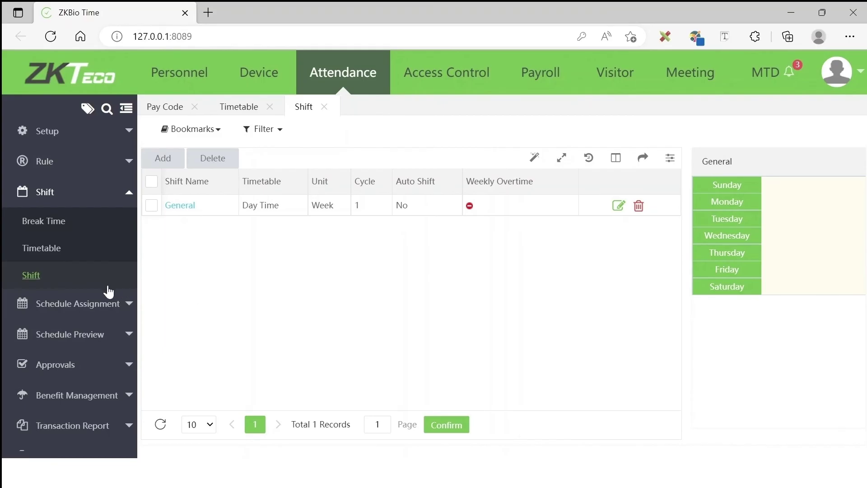
Start a new employee schedule and select employee 1
left_click(78, 306)
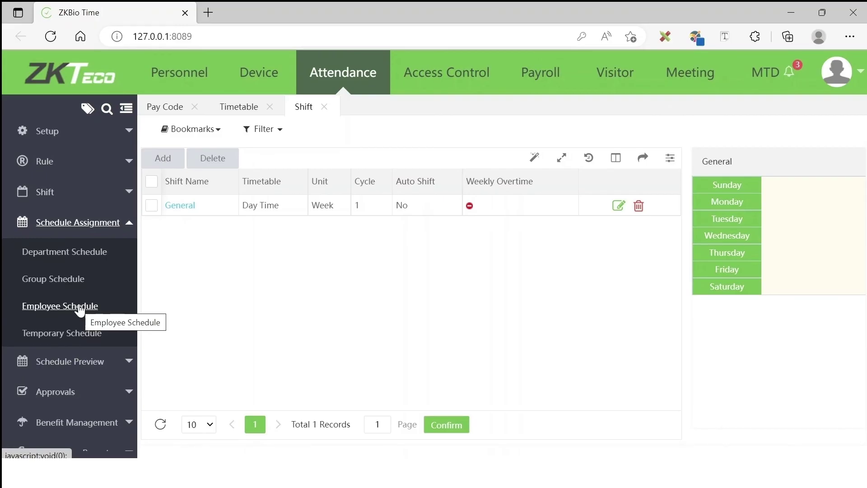
left_click(80, 309)
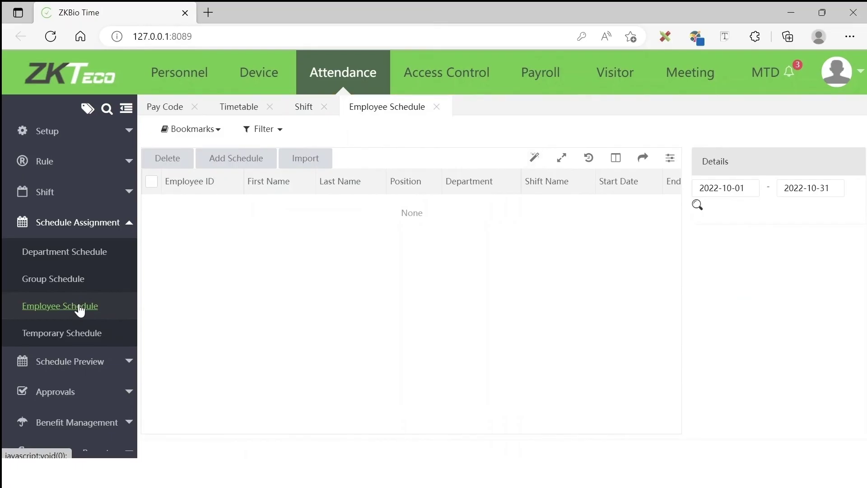
left_click(255, 158)
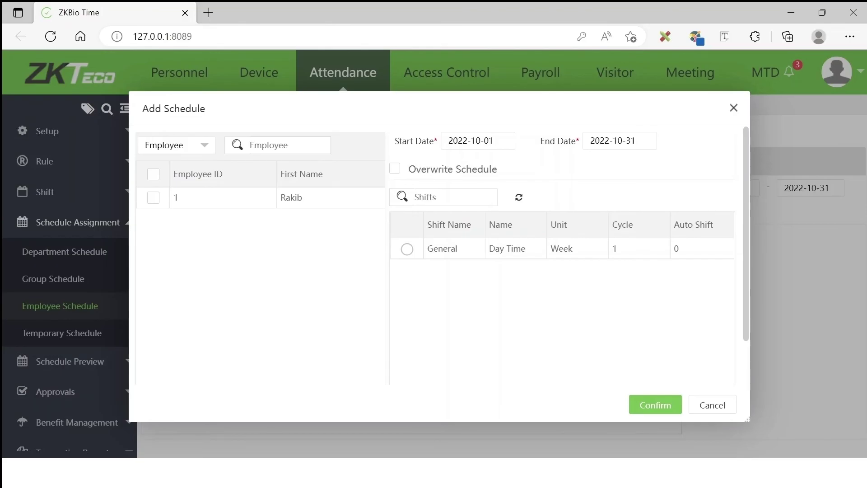
left_click(154, 198)
Set the schedule start date to 2021-01-01
left_click(620, 141)
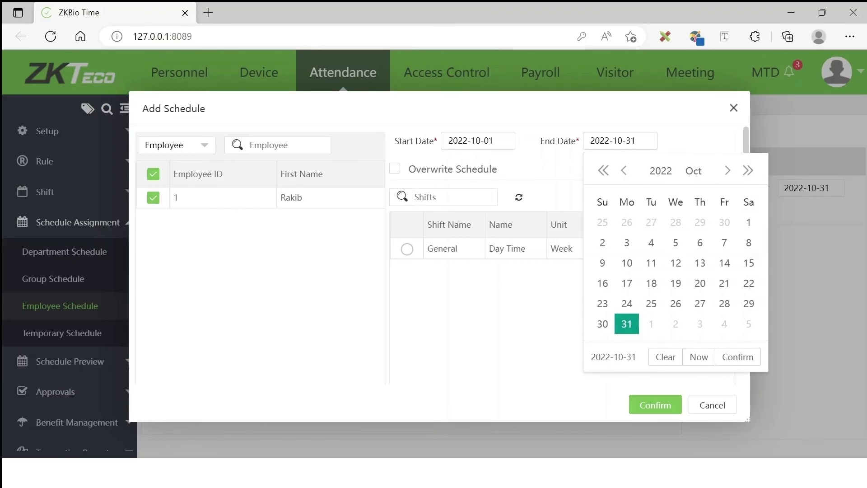
left_click(467, 141)
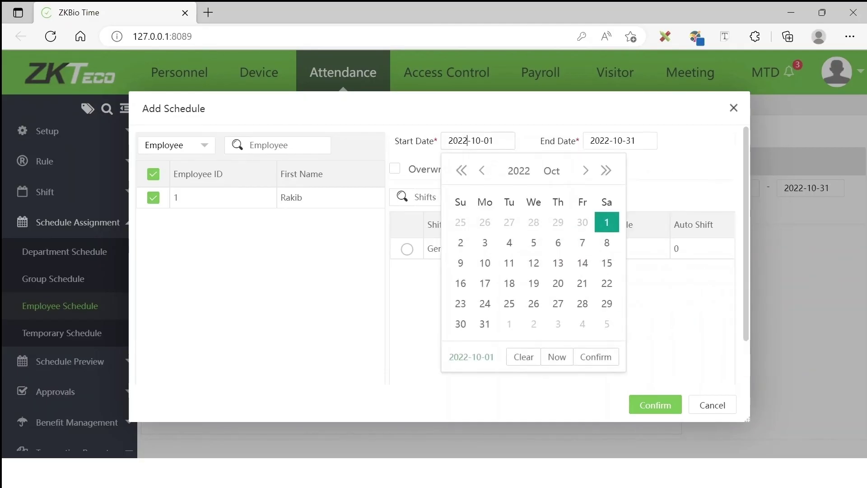
left_click(519, 170)
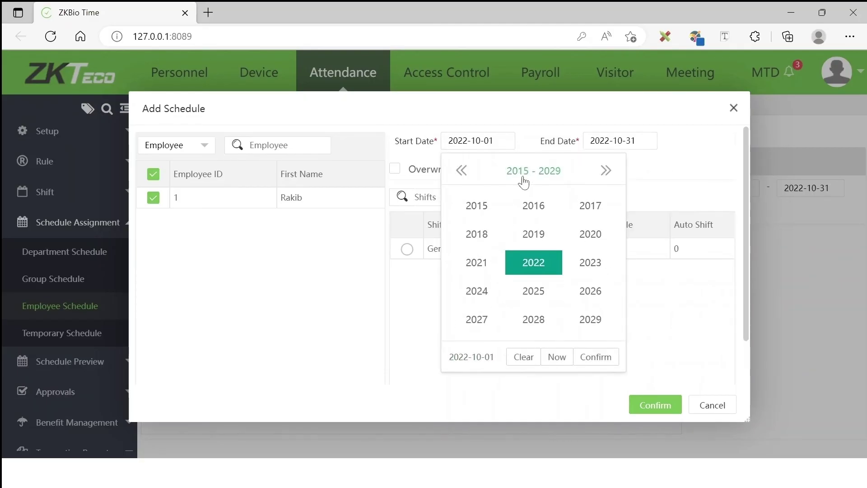
left_click(476, 267)
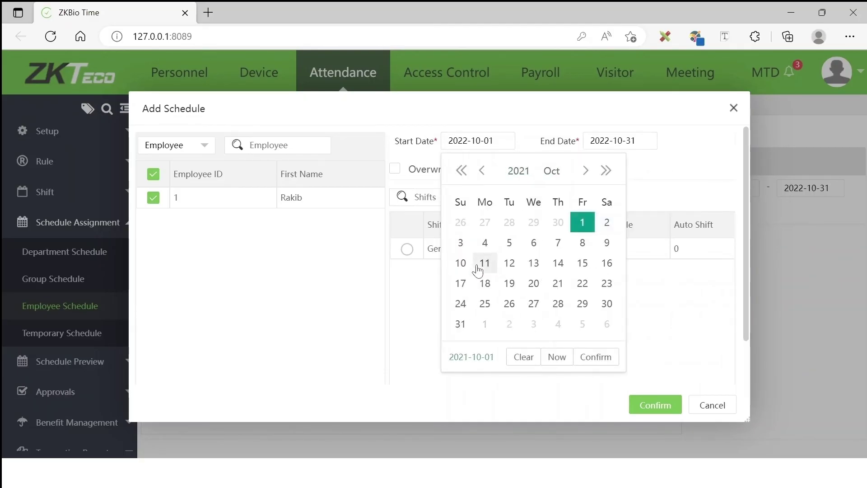
left_click(551, 173)
left_click(469, 216)
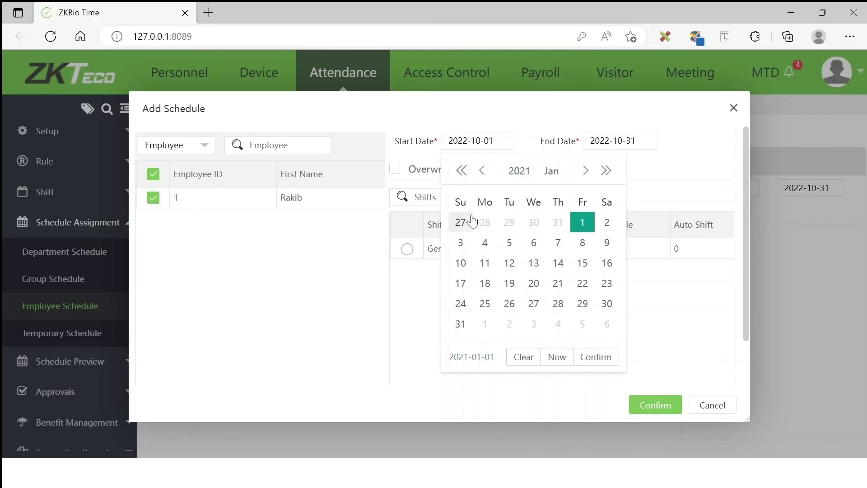
left_click(579, 221)
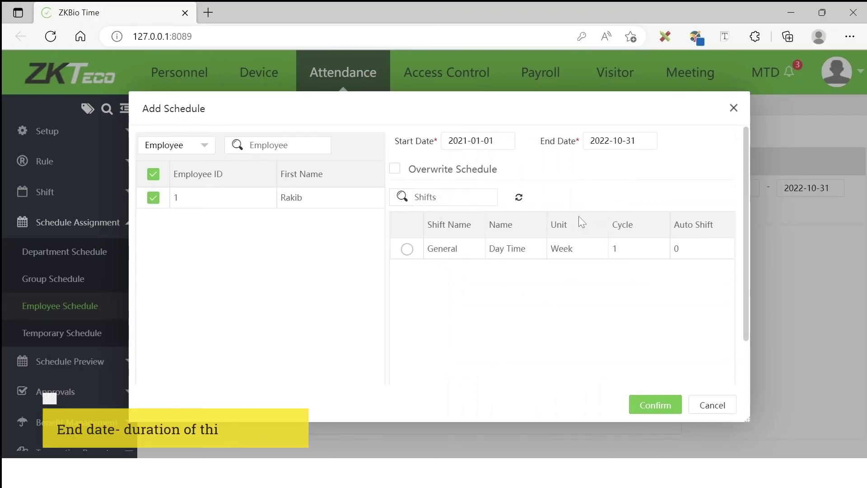
Set the end date to 2025-12-31, choose the General shift, and save the schedule
left_click(609, 140)
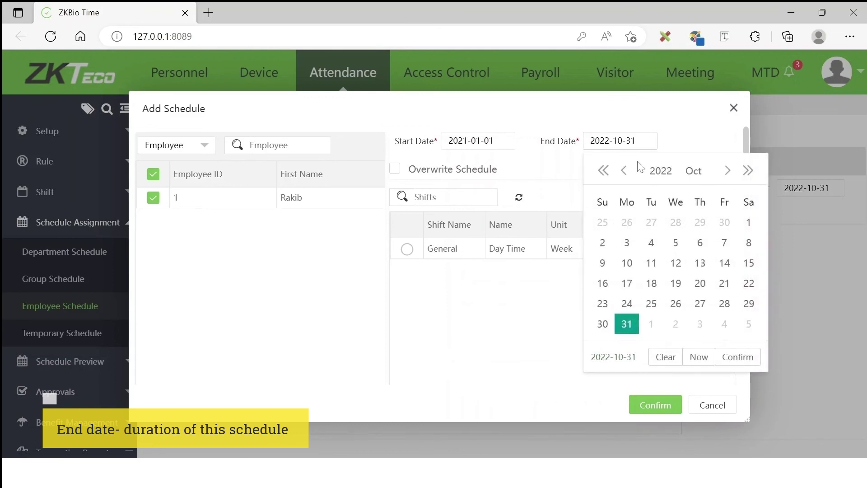
left_click(666, 173)
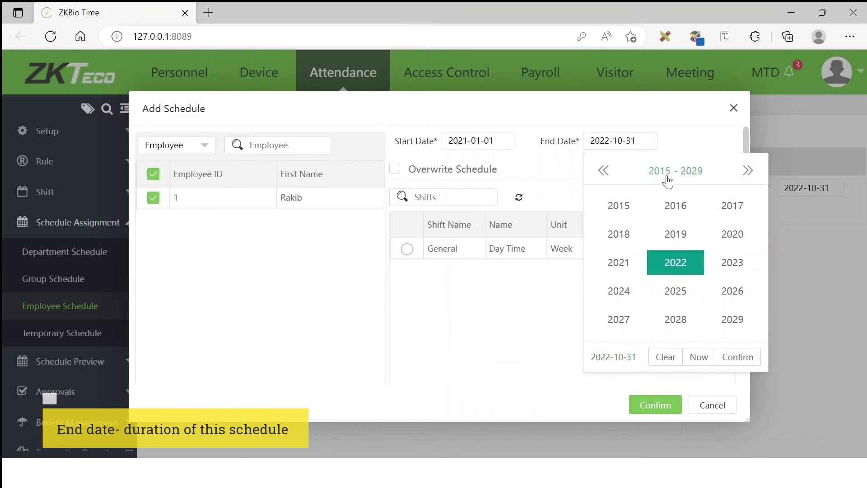
left_click(676, 292)
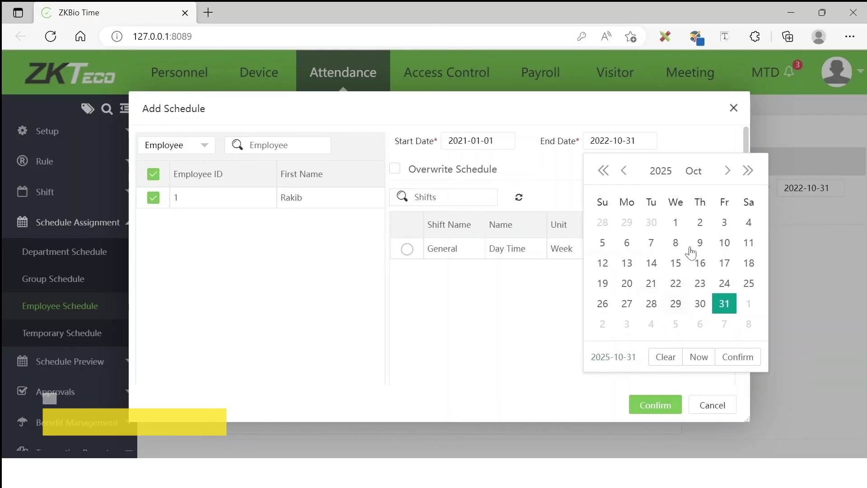
left_click(693, 172)
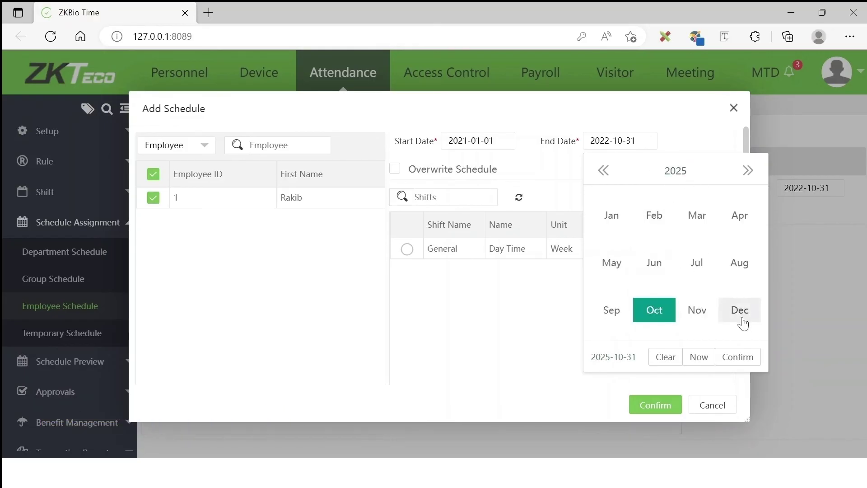
left_click(740, 312)
left_click(673, 303)
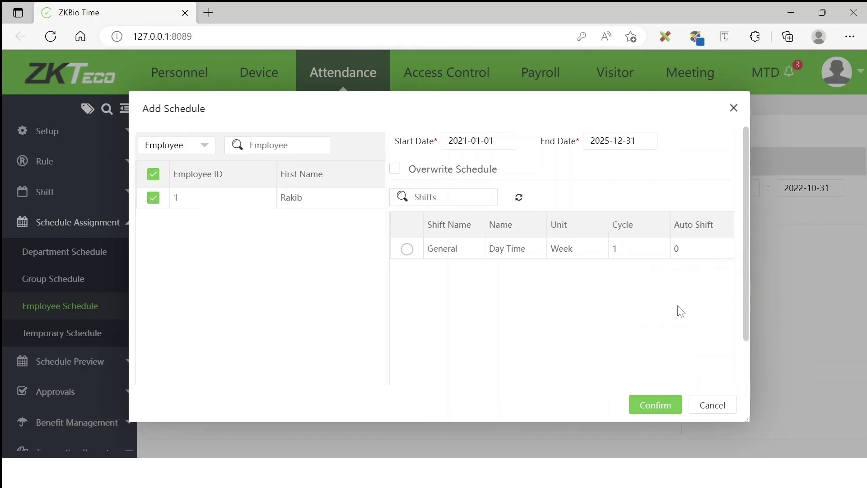
left_click(407, 252)
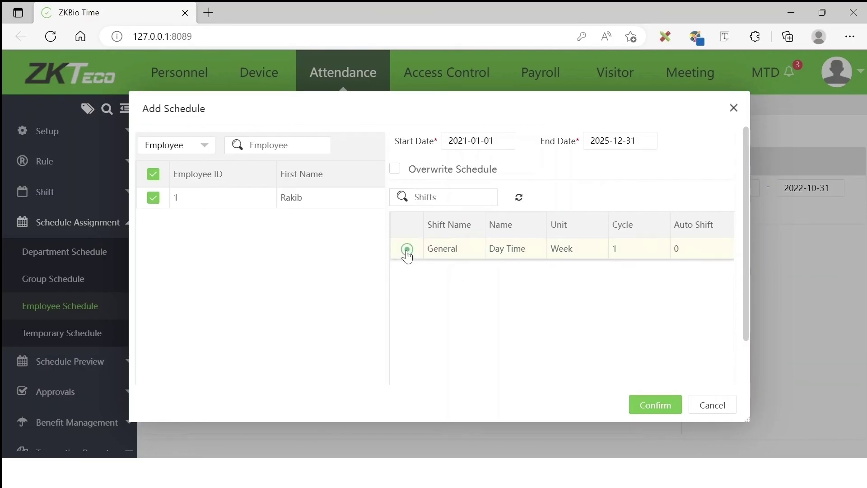
left_click(671, 403)
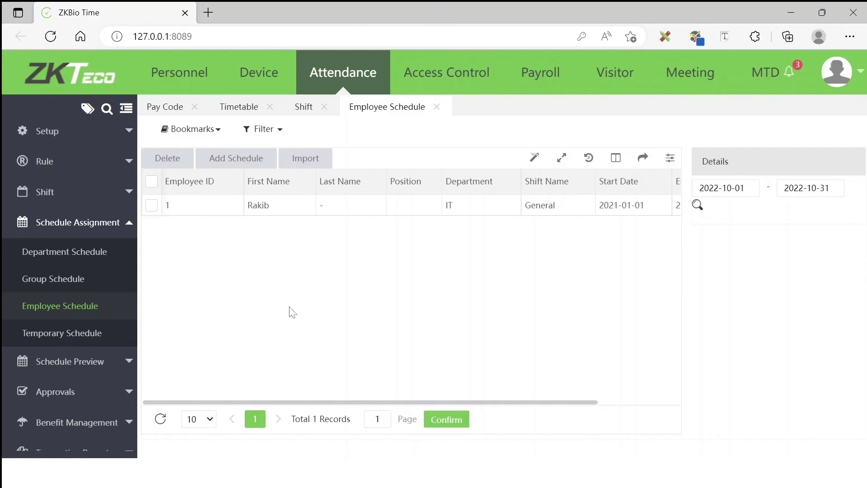
Run the attendance calculation for the IT department with start date 2022-10-23
scroll(57, 387, "down", 3)
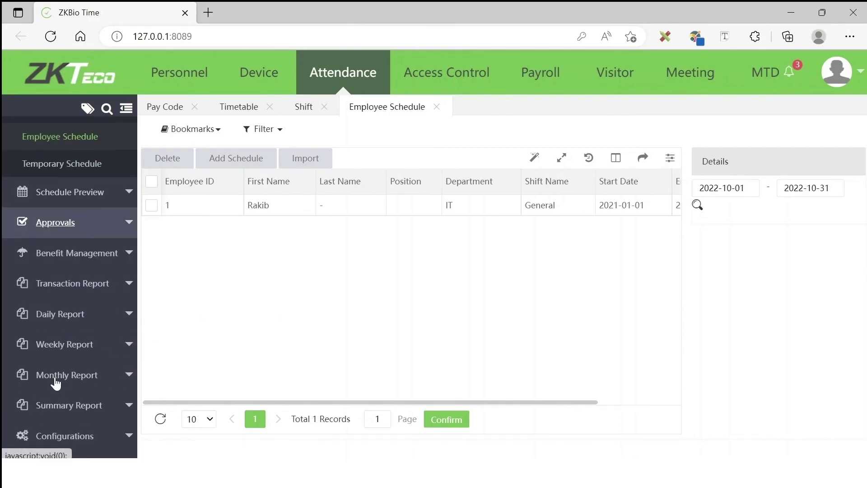
left_click(66, 435)
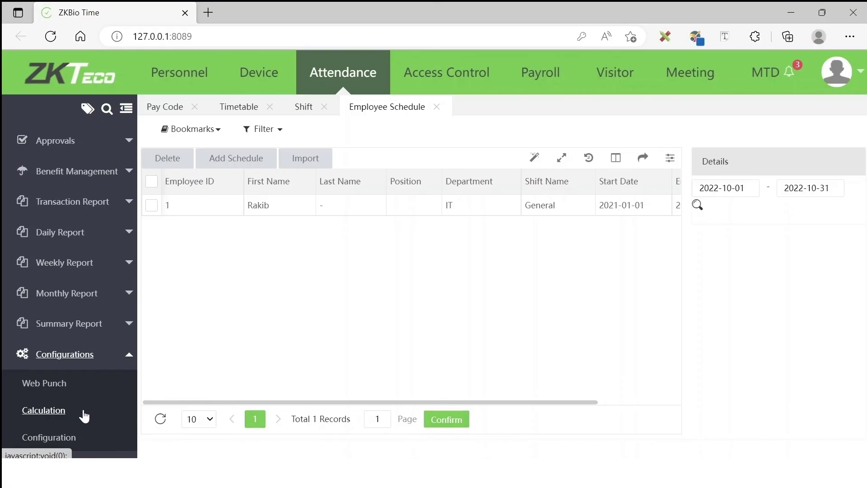
left_click(50, 413)
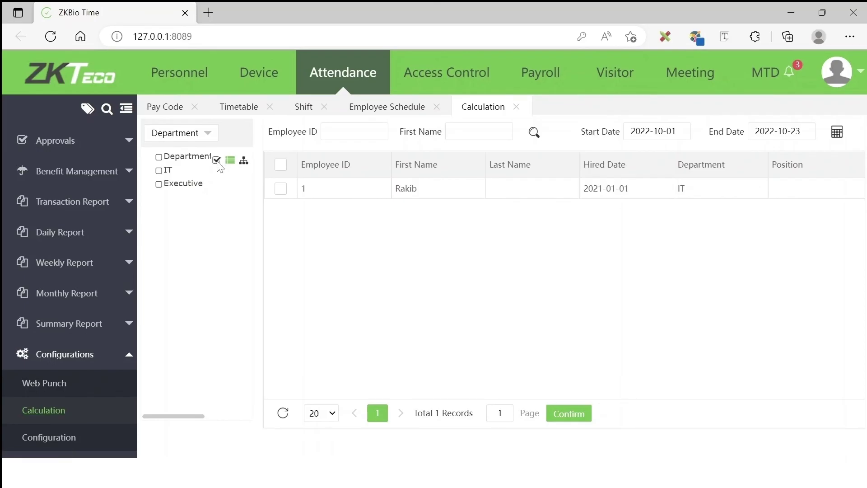
left_click(158, 171)
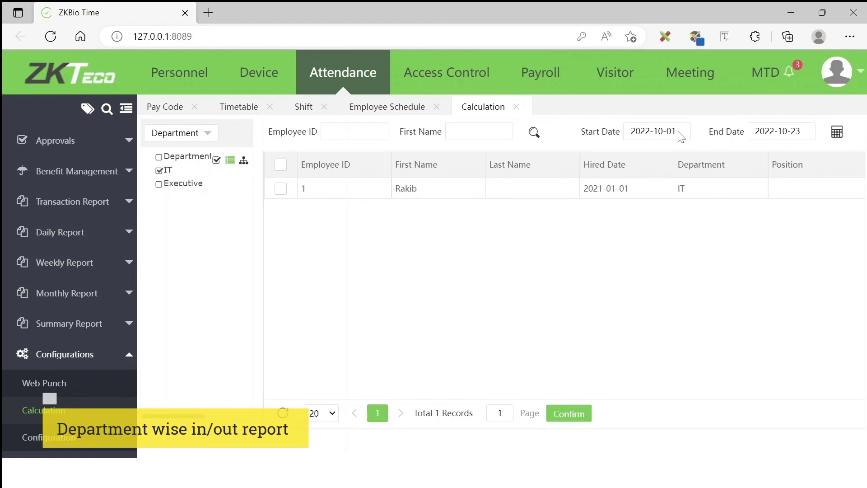
left_click(656, 132)
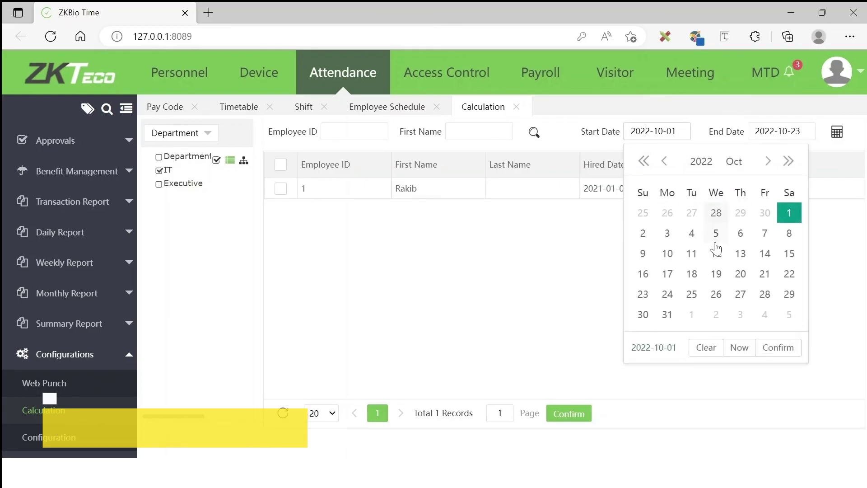
left_click(643, 294)
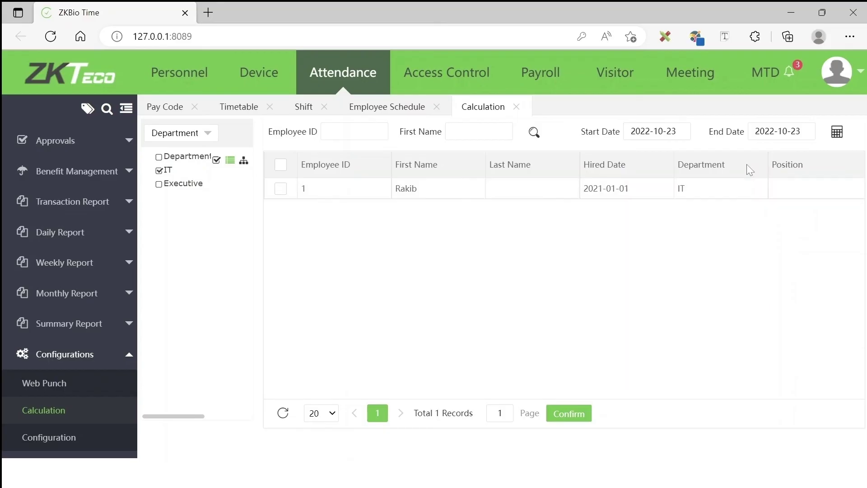
left_click(836, 132)
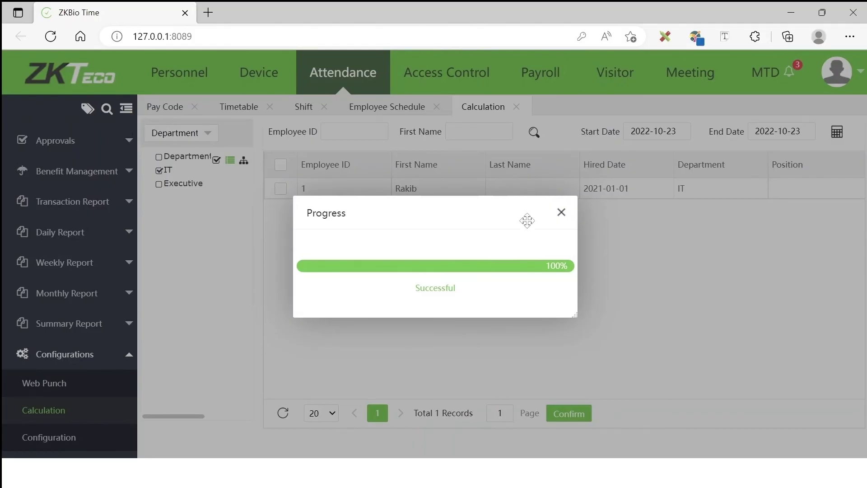
left_click(562, 214)
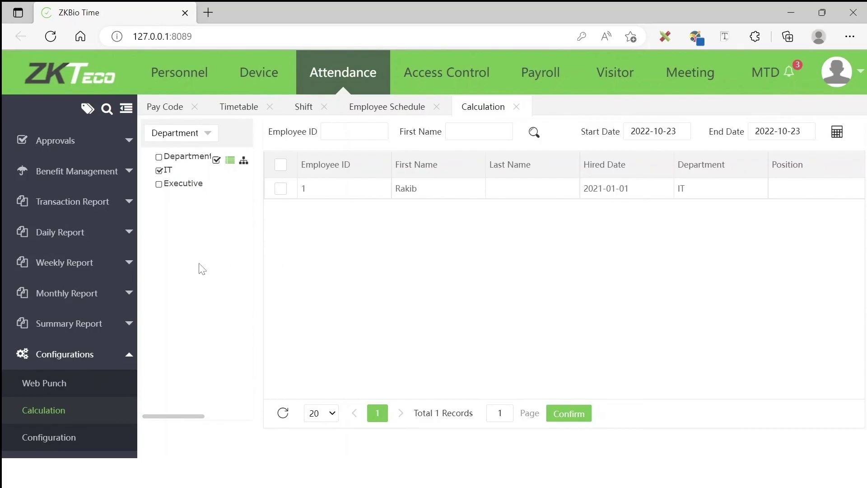
left_click(96, 208)
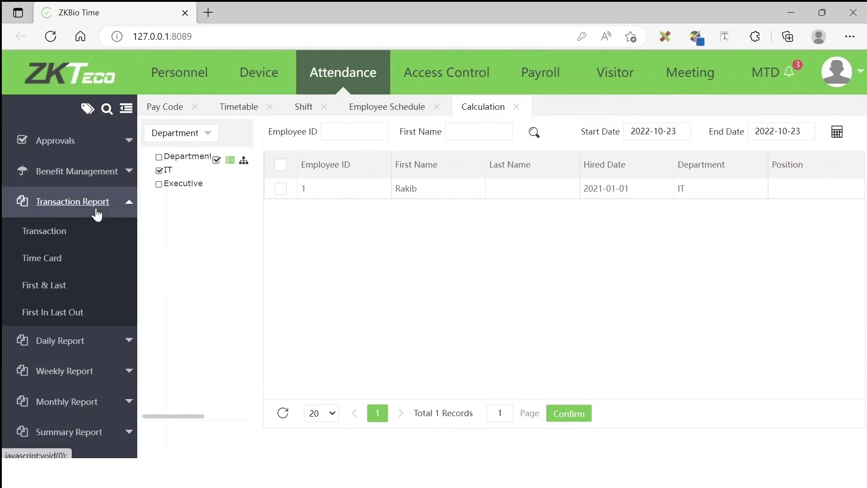
List the IT department's transactions in the Transaction report with start date 2022-10-23
left_click(40, 235)
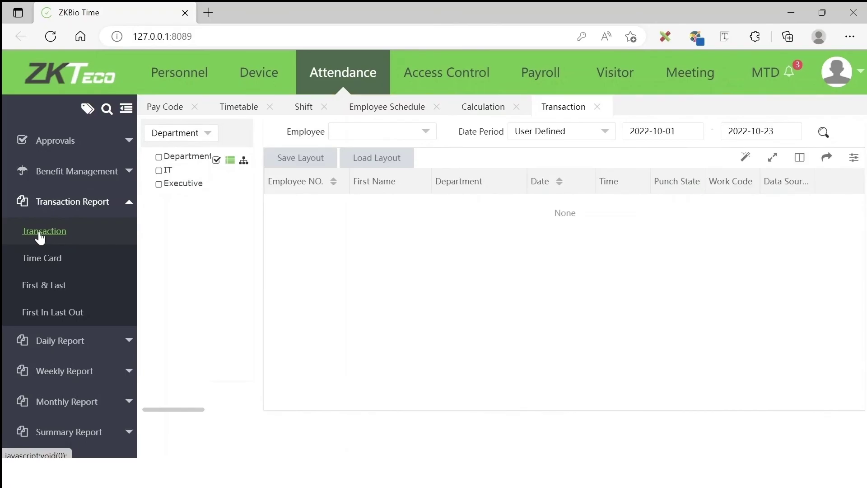
left_click(159, 171)
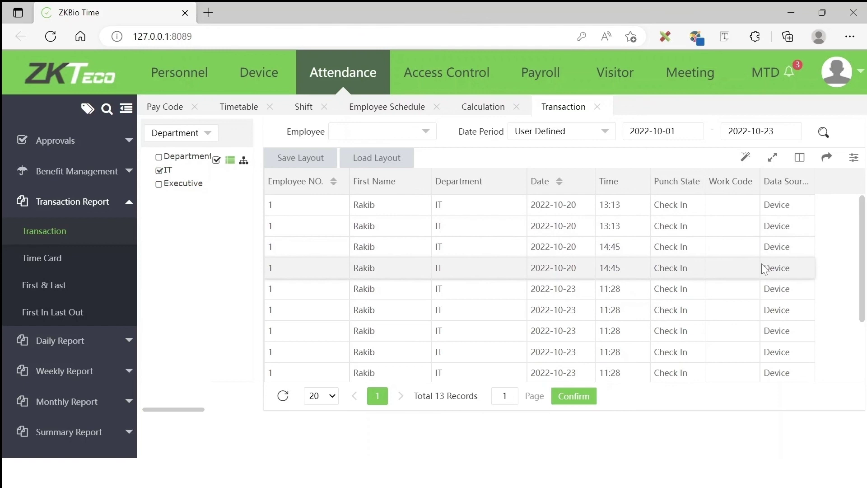
left_click(662, 131)
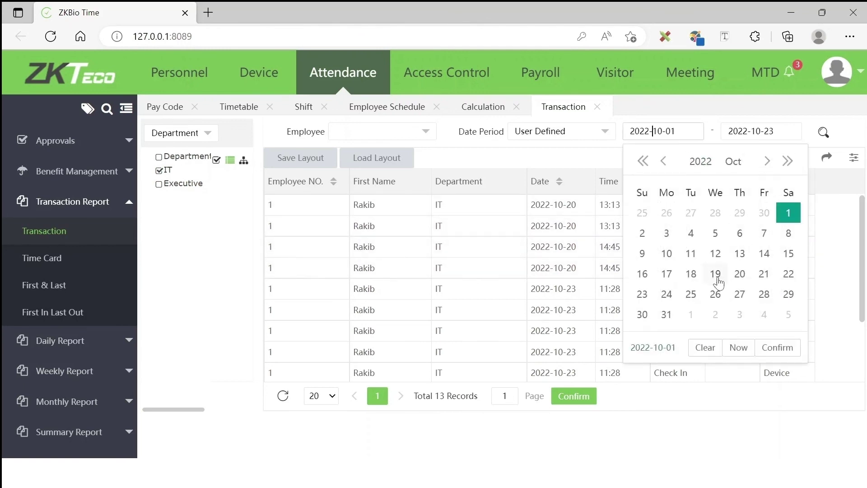
left_click(643, 295)
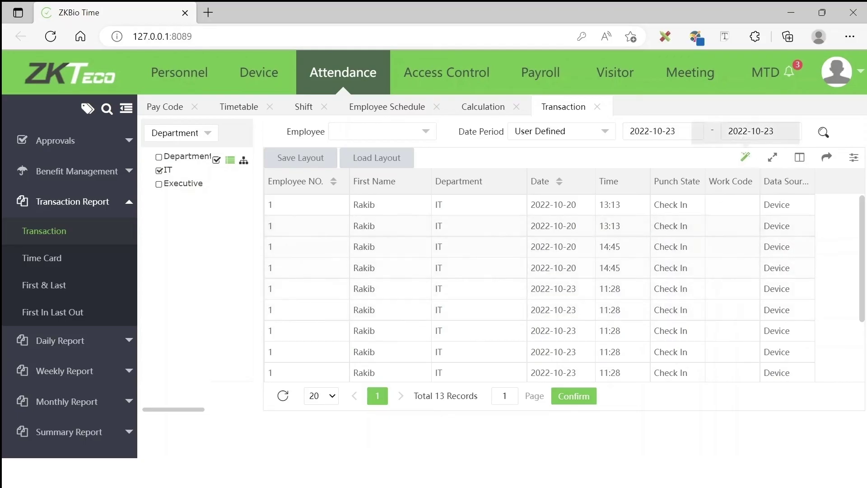
left_click(823, 131)
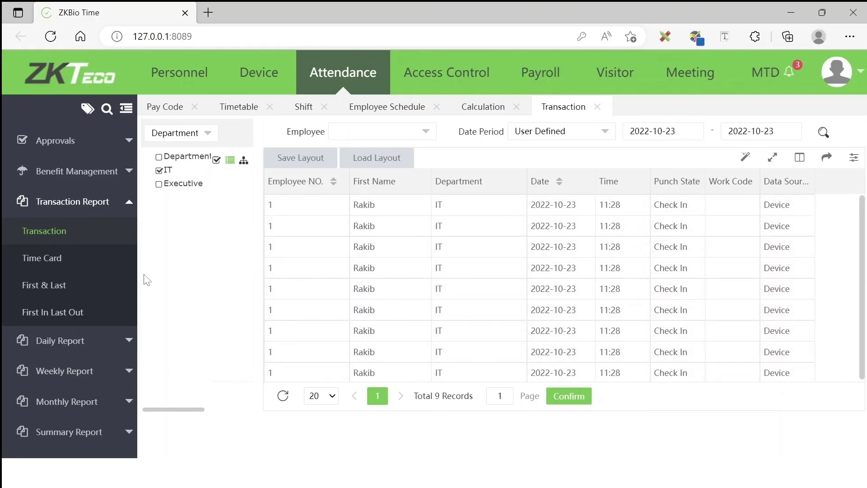
Run the First In Last Out report from 2022-10-23 for IT, showing the 11:28 check-in
left_click(63, 313)
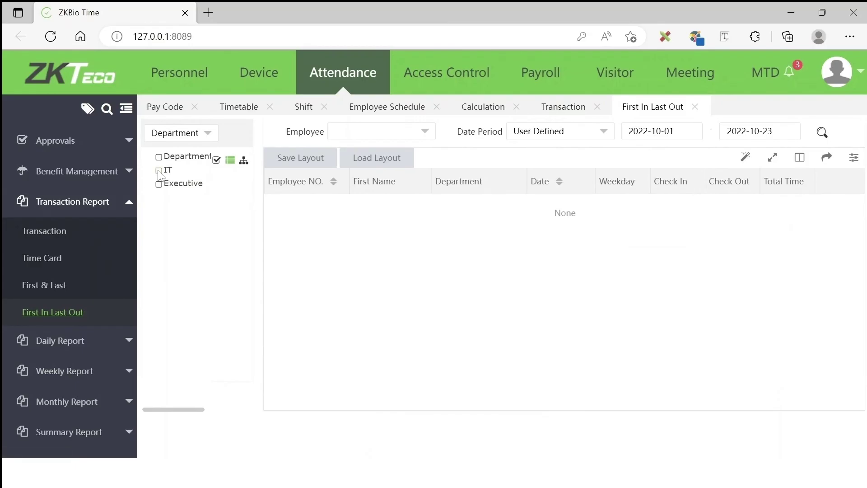
left_click(684, 131)
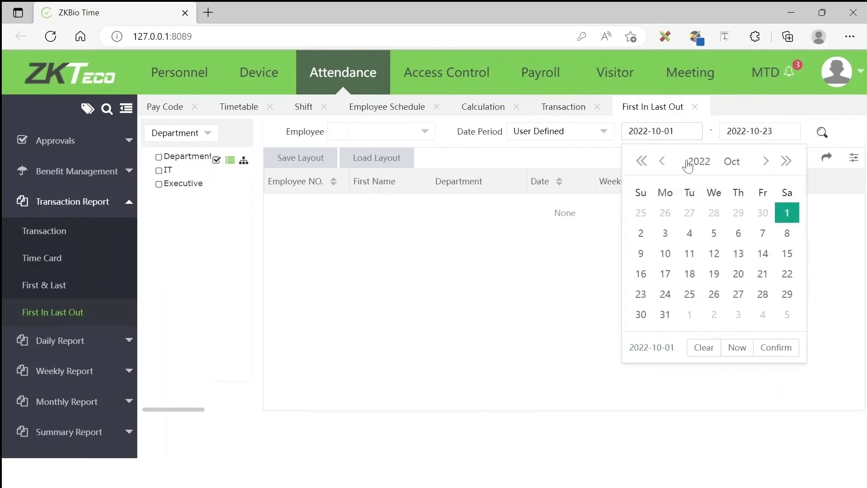
left_click(642, 295)
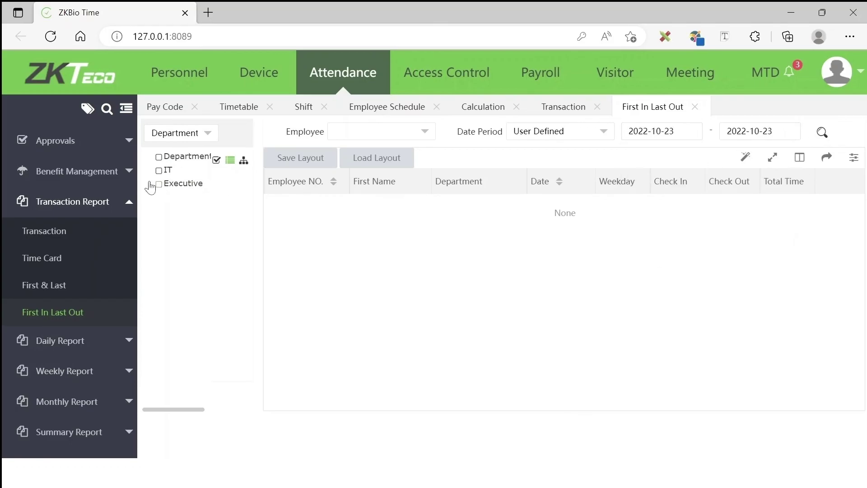
left_click(822, 132)
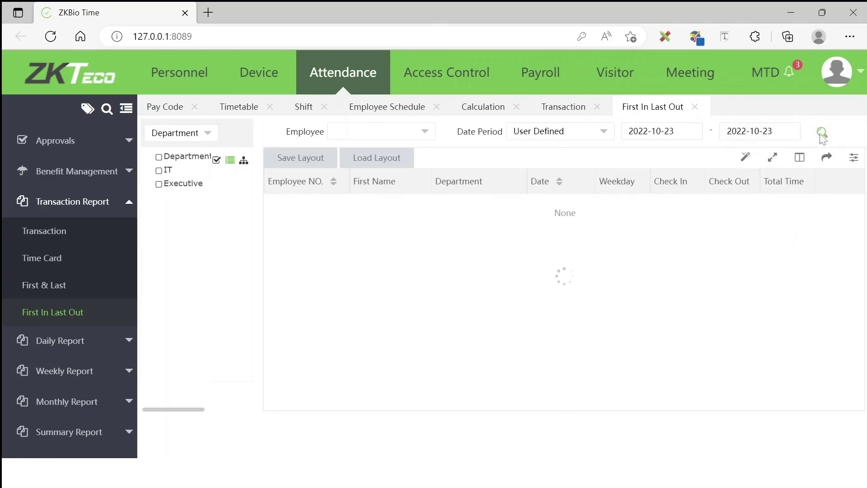
left_click(159, 172)
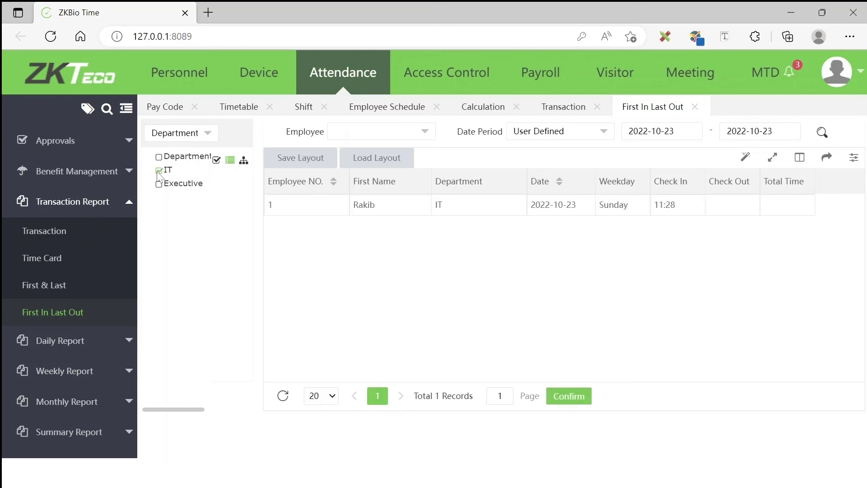